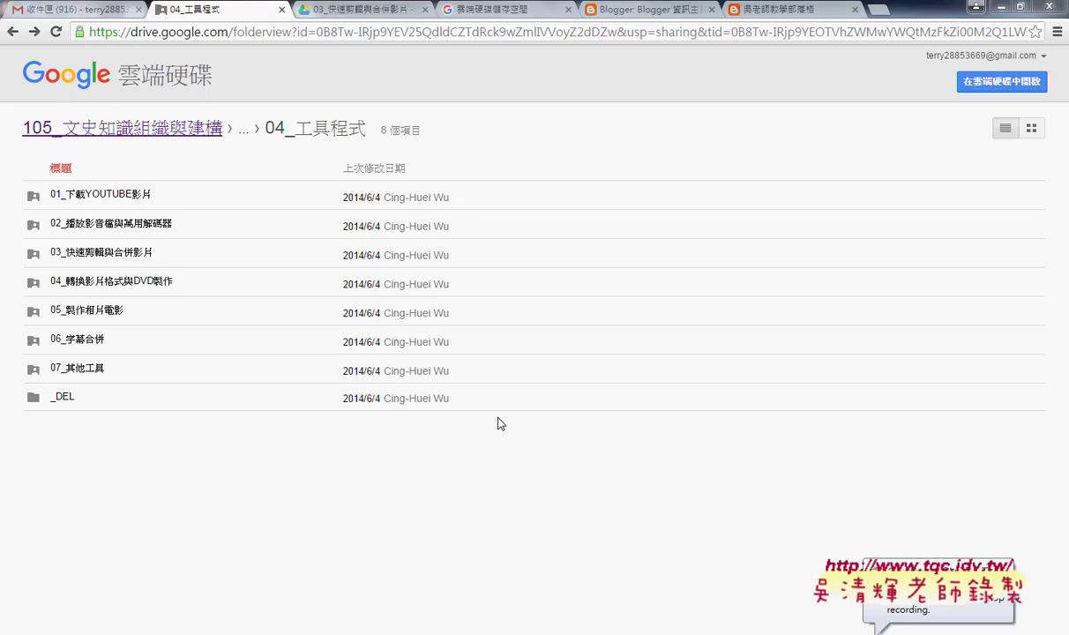
- Open the 02_播放影音檔與萬用解碼器 folder in Google Drive to list its six installers
click(139, 226)
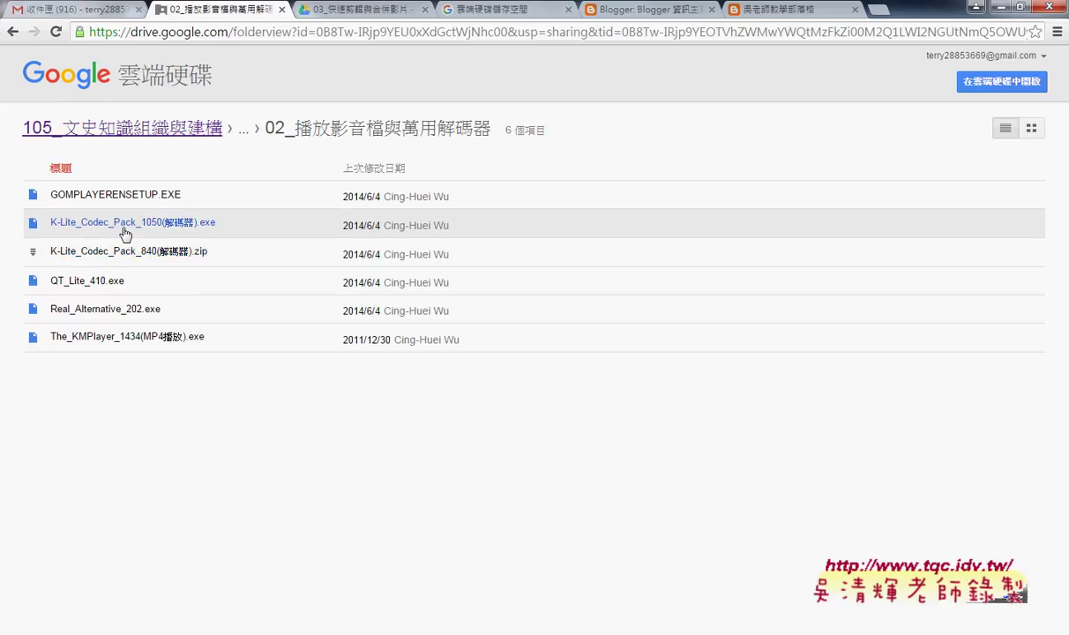
- Start MPC-HC from the K-Lite Codec Pack group under All Programs in the Start menu
key(super)
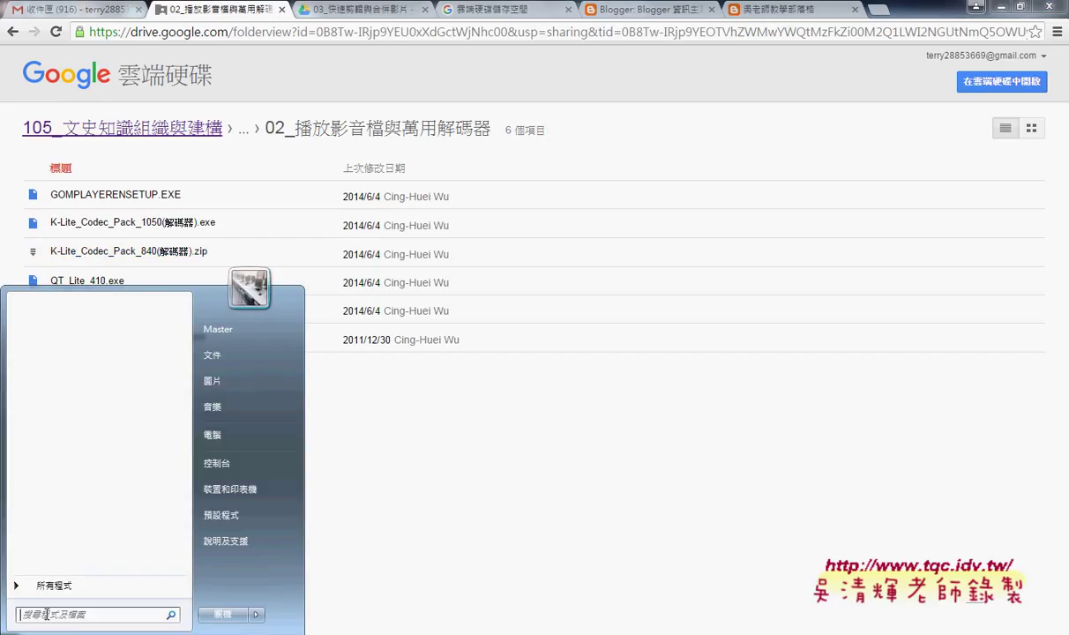
click(53, 582)
scroll(132, 512, down, 5)
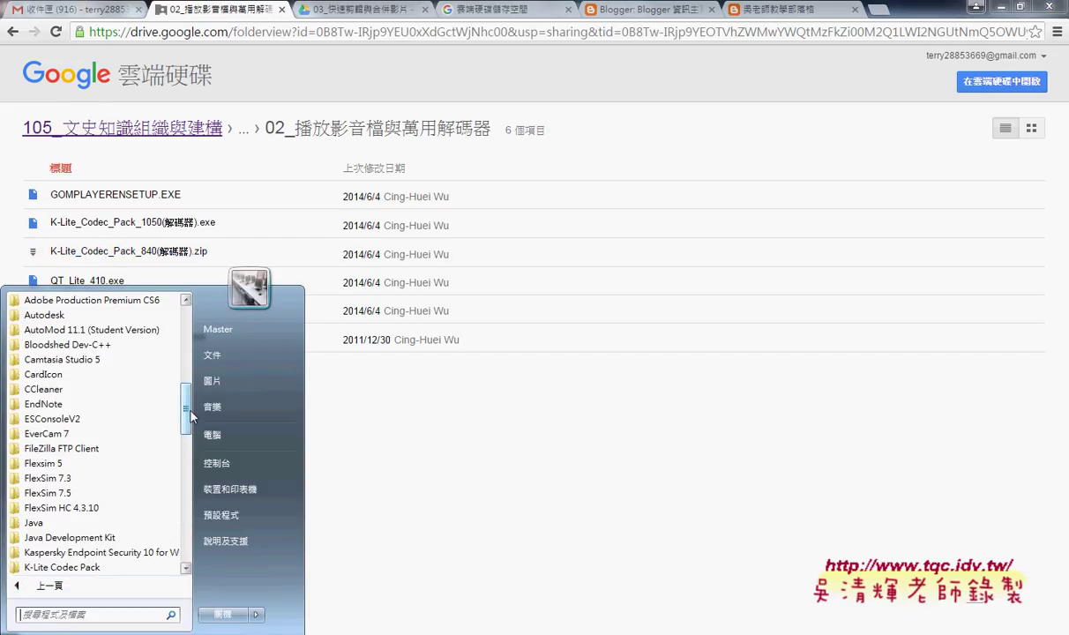
scroll(186, 406, up, 2)
scroll(181, 399, down, 3)
scroll(185, 424, down, 3)
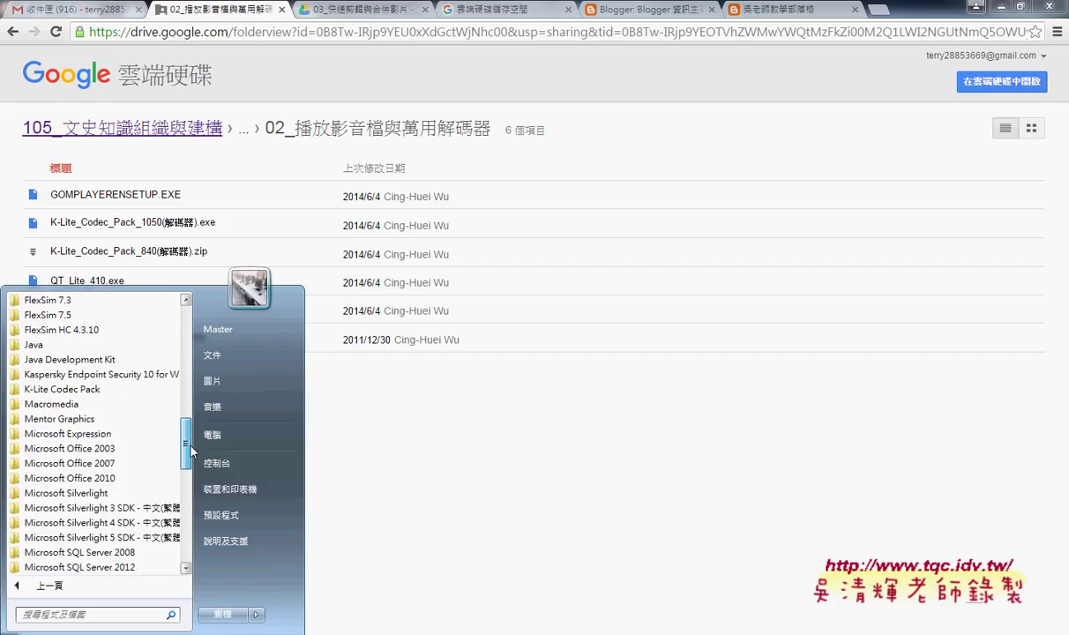
click(105, 389)
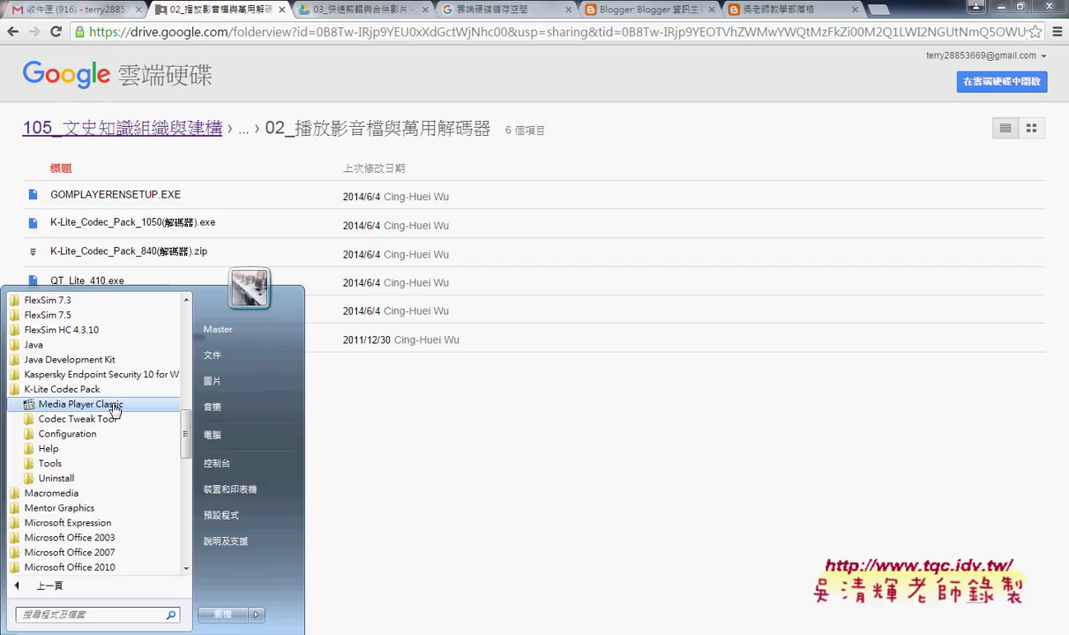
click(114, 405)
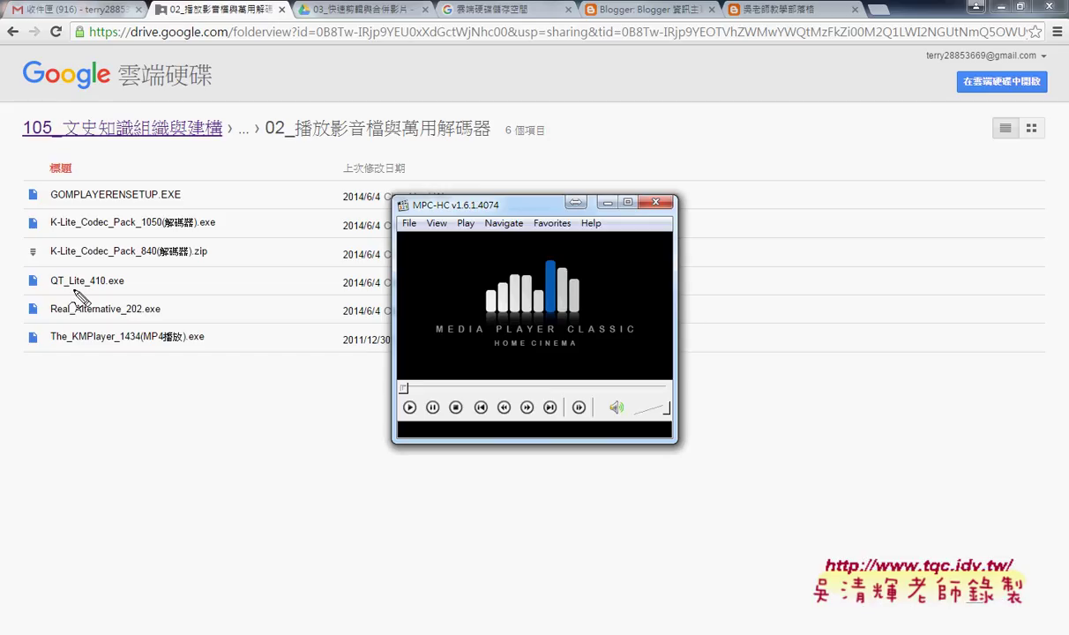
mouse_move(50, 288)
mouse_down()
mouse_move(69, 286)
mouse_move(48, 265)
mouse_move(131, 293)
mouse_up()
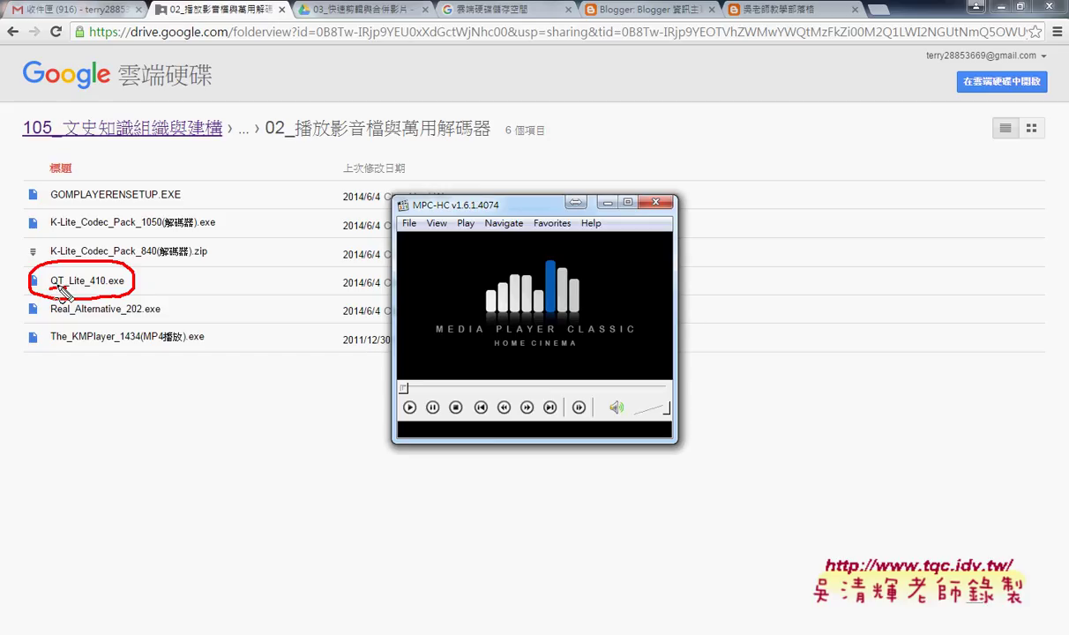
mouse_move(204, 282)
mouse_down()
mouse_move(140, 282)
mouse_move(156, 291)
mouse_up()
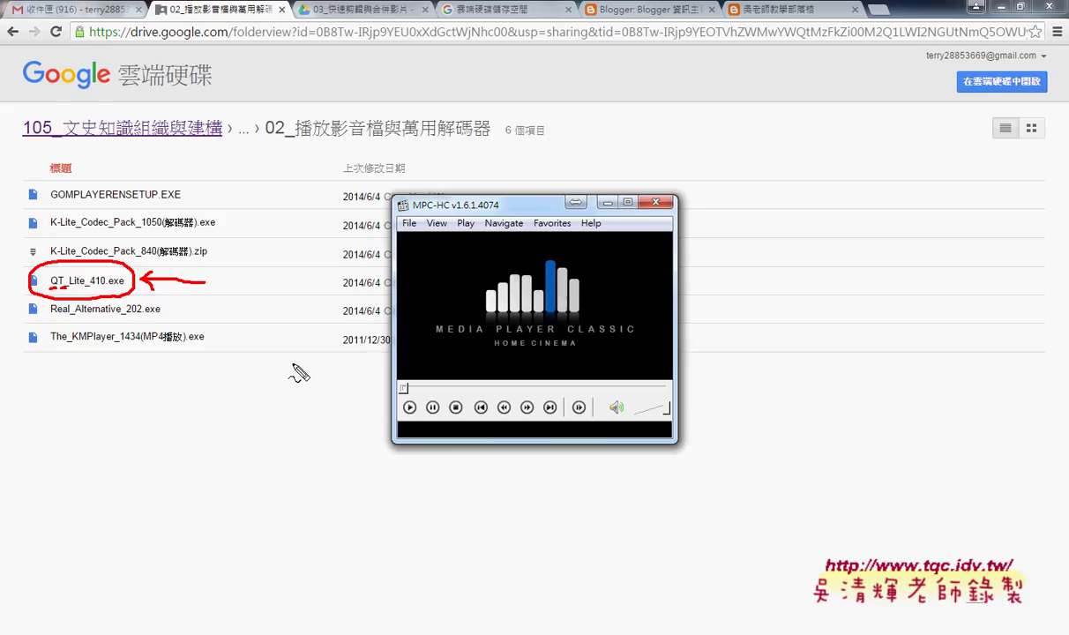
drag(47, 318, 76, 320)
drag(77, 320, 118, 320)
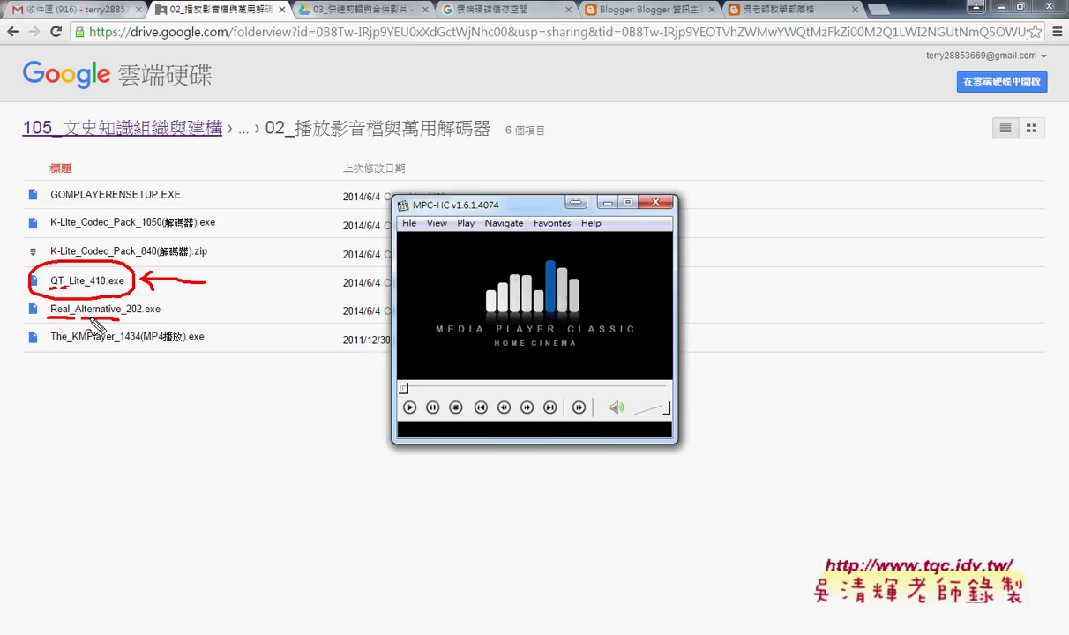
key(Escape)
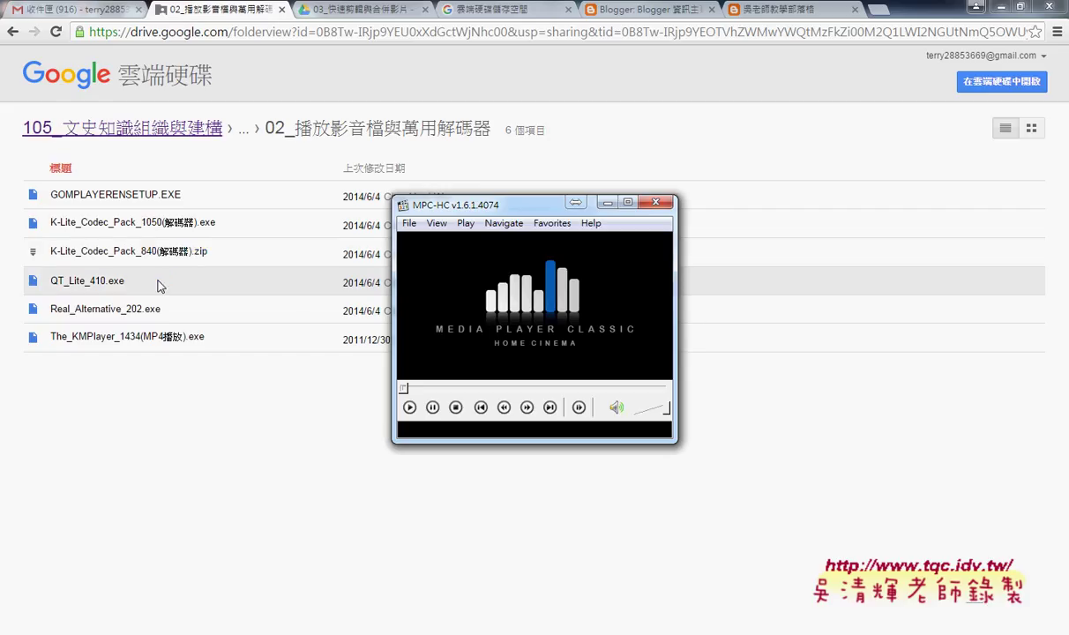
- Close Media Player Classic and go from 04_工具程式 to the 03_快速剪輯與合併影片 folder
click(664, 202)
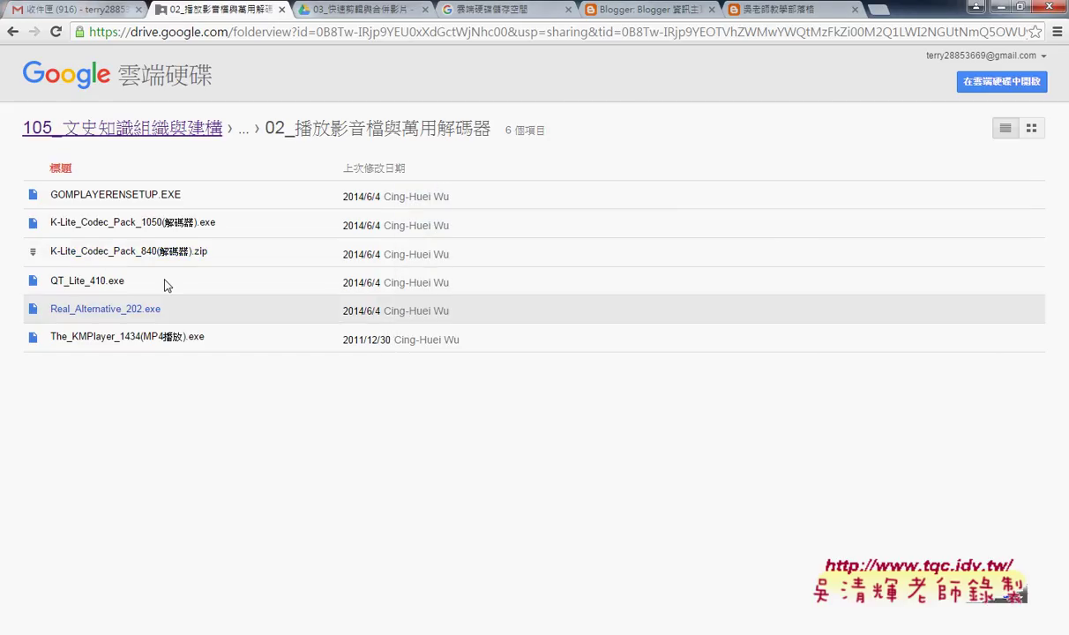
click(13, 33)
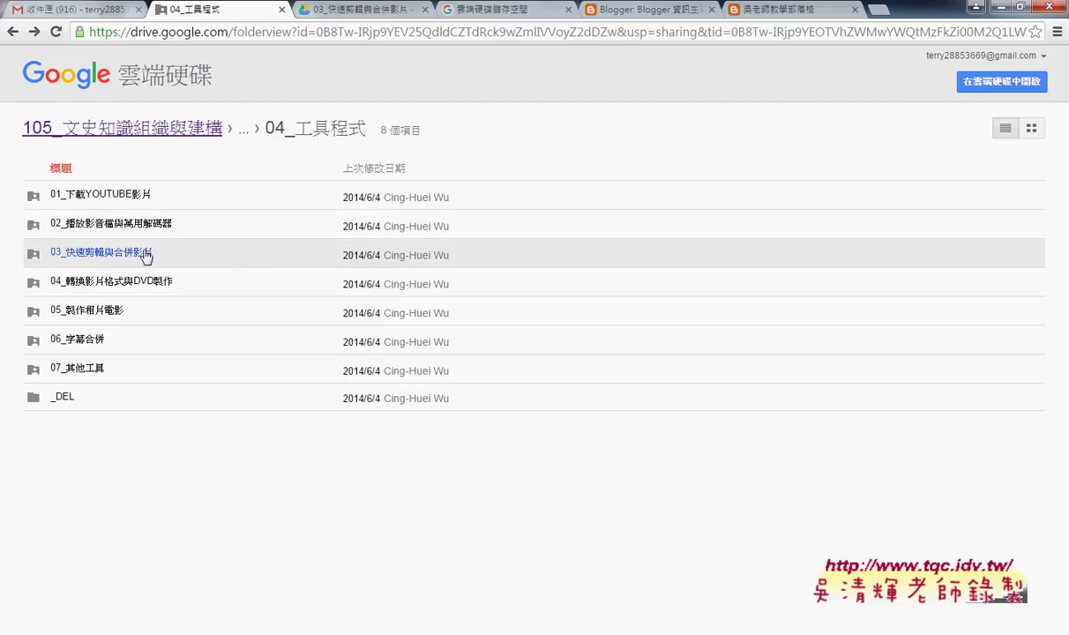
click(117, 254)
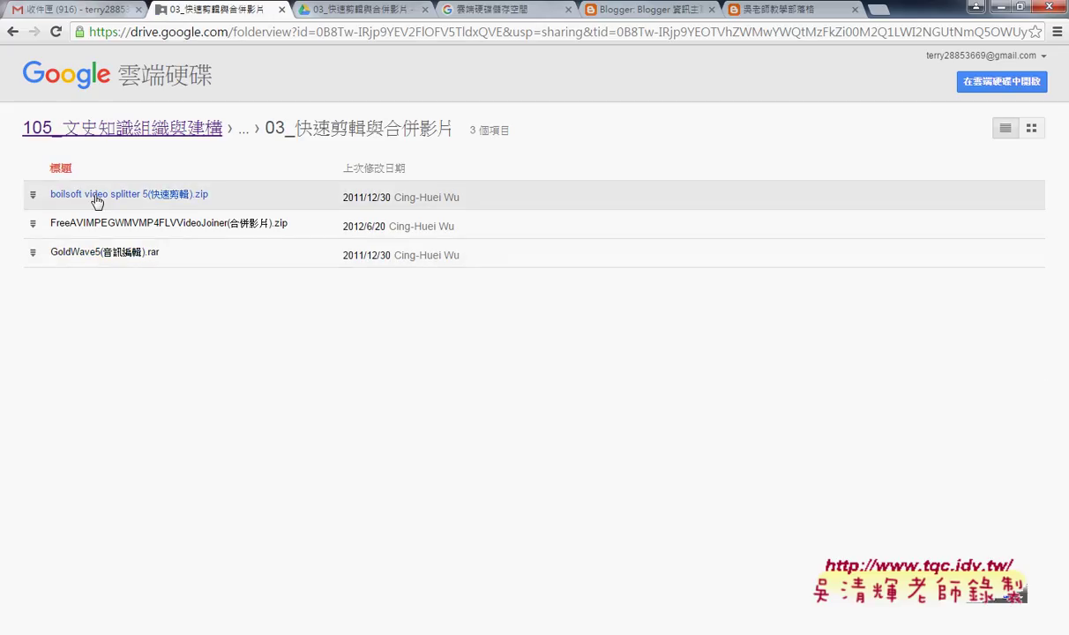
- Download boilsoft video splitter 5(快速剪輯).zip and show the 4.53 MB file in its Desktop folder
click(162, 199)
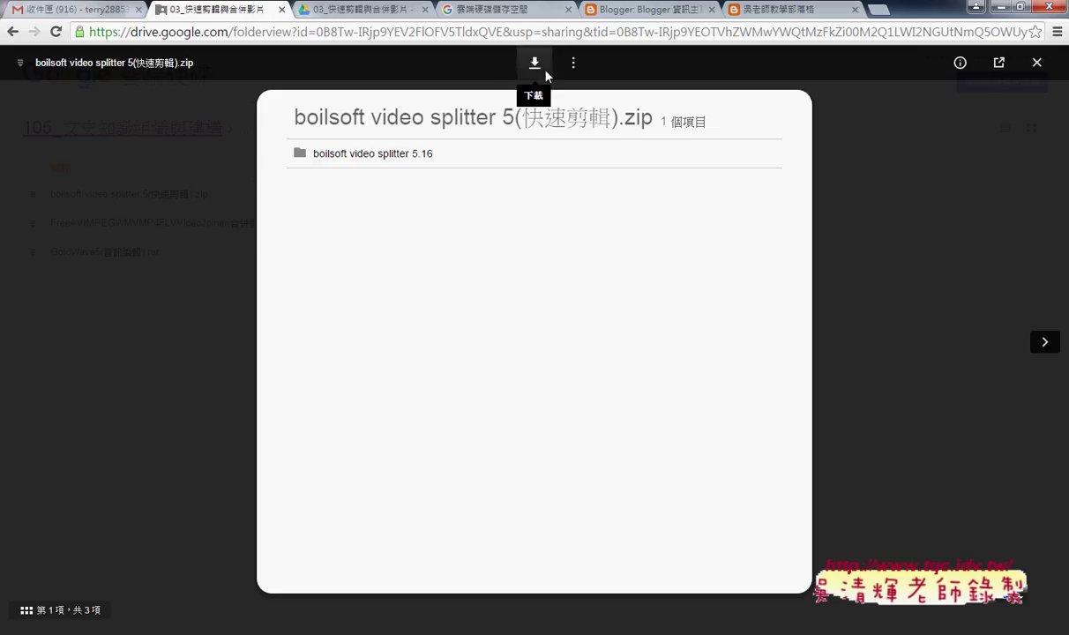
click(545, 71)
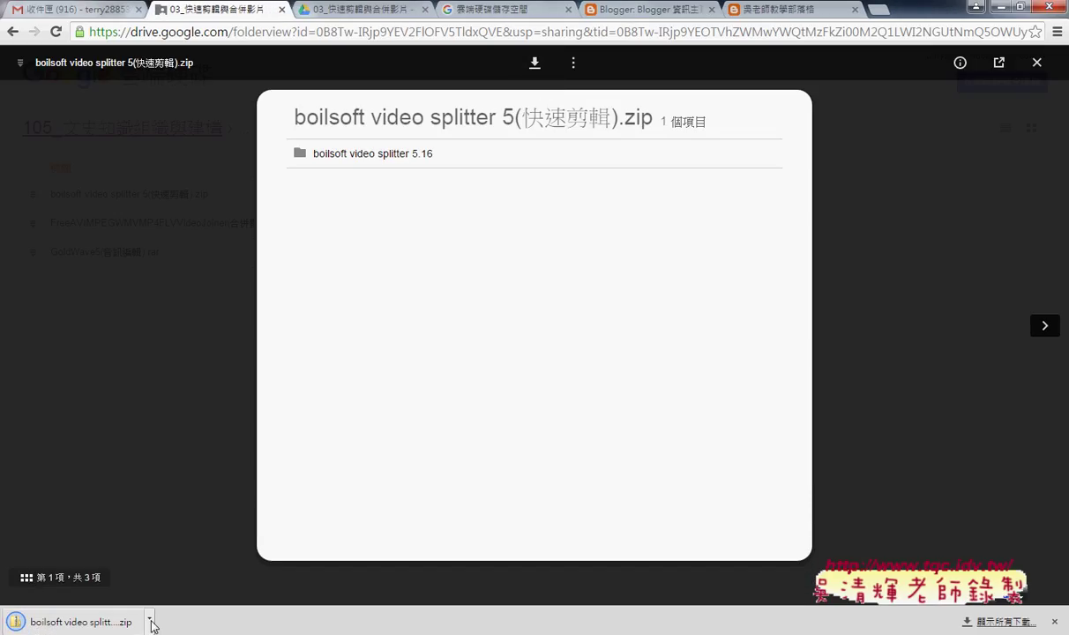
click(150, 621)
click(194, 569)
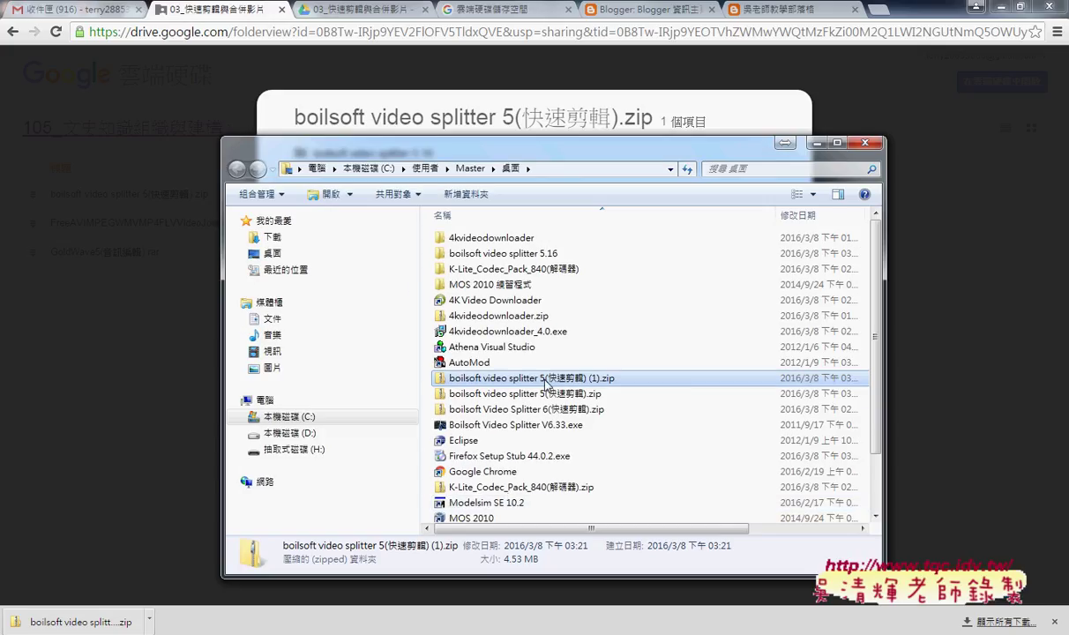
- Extract the zip with 7-Zip, open the boilsoft video splitter 5.16 folder, and select its installer
right_click(545, 382)
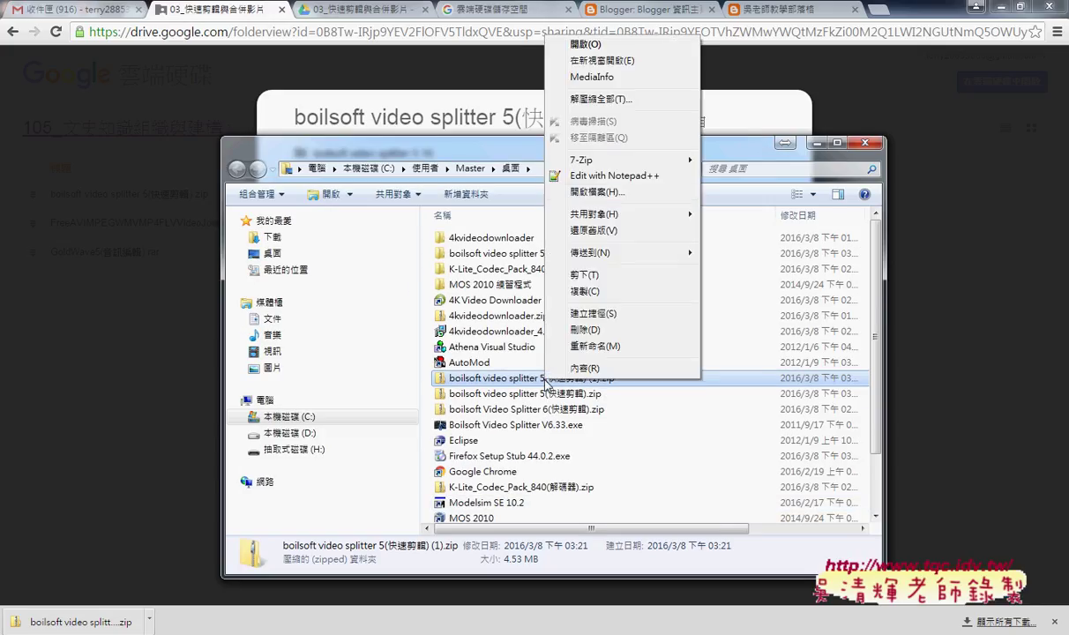
mouse_move(617, 166)
click(499, 256)
double_click(500, 256)
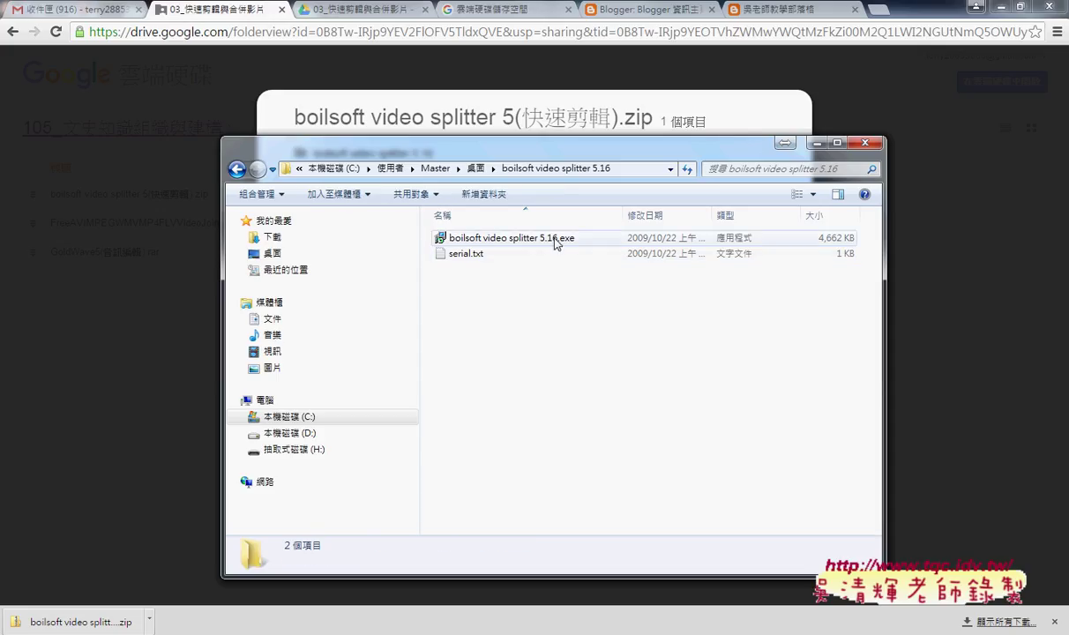
click(555, 238)
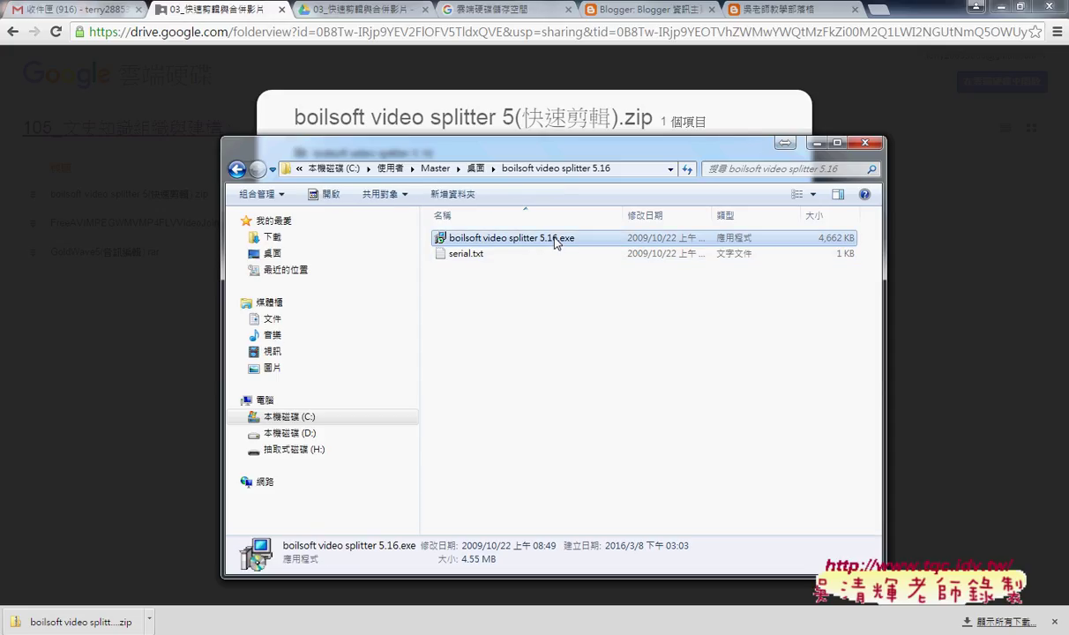
- Install Boilsoft Video Splitter 5.16 to C:\Program Files\Boilsoft Video Splitter with default options and launch it
double_click(556, 238)
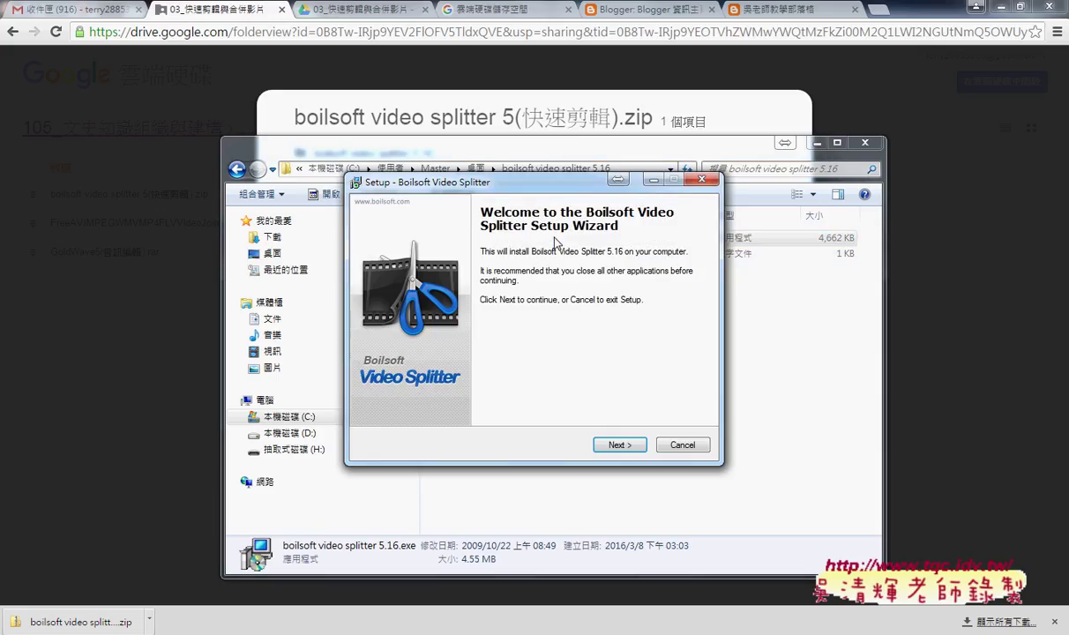
click(624, 448)
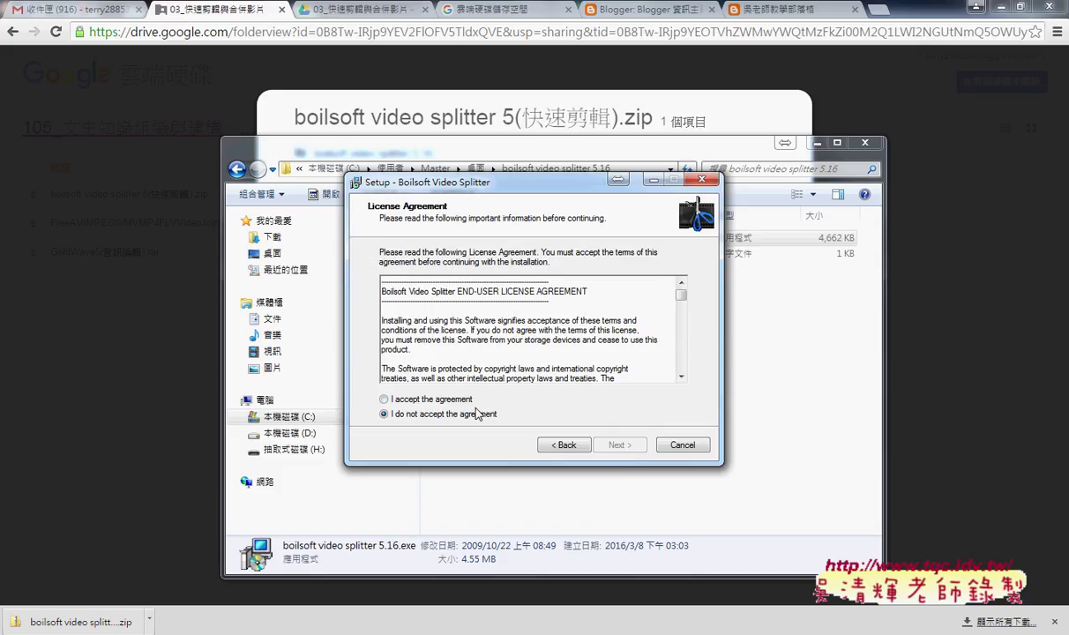
click(426, 402)
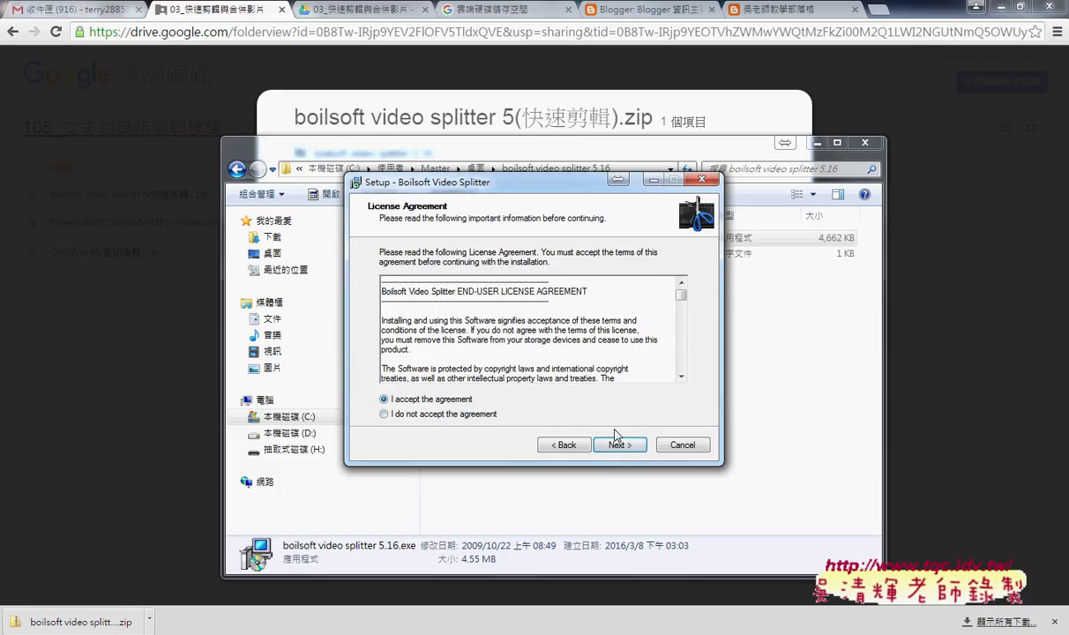
click(621, 443)
click(622, 446)
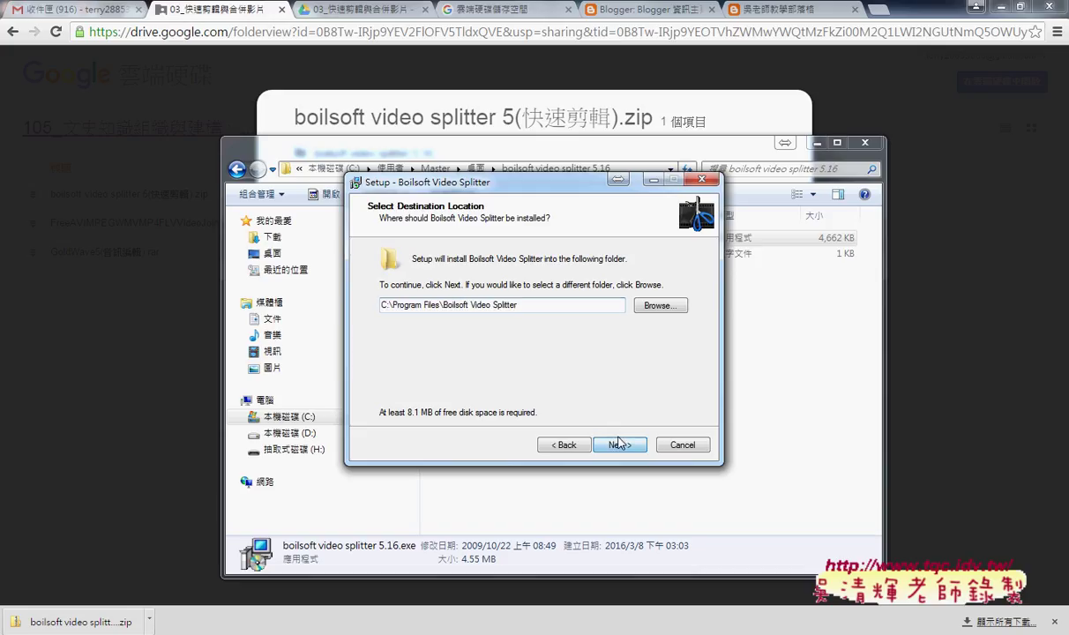
click(620, 445)
click(620, 445)
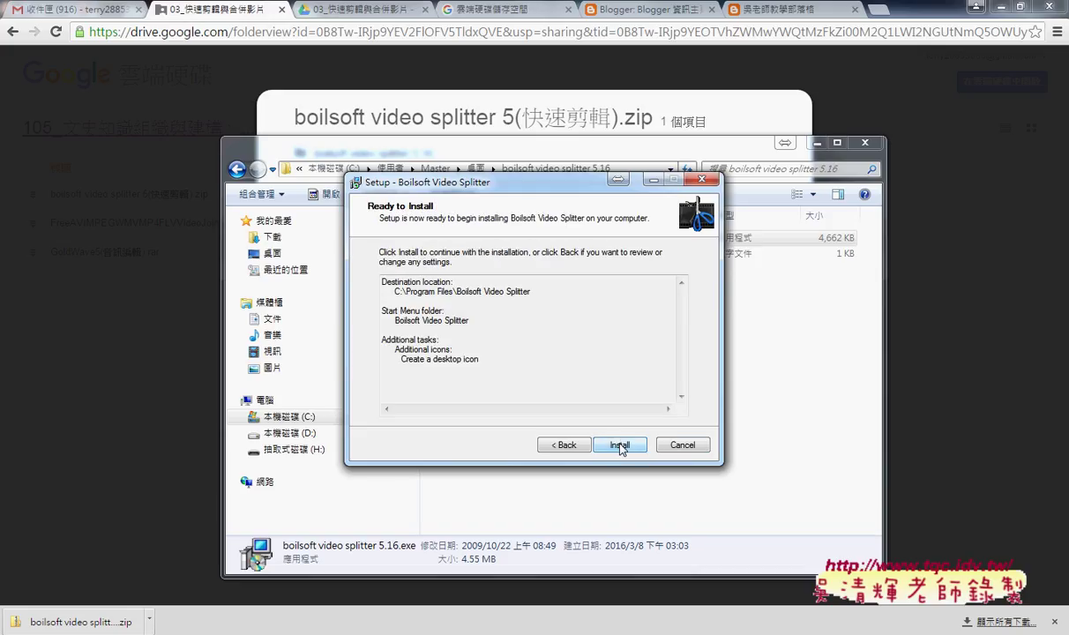
click(621, 446)
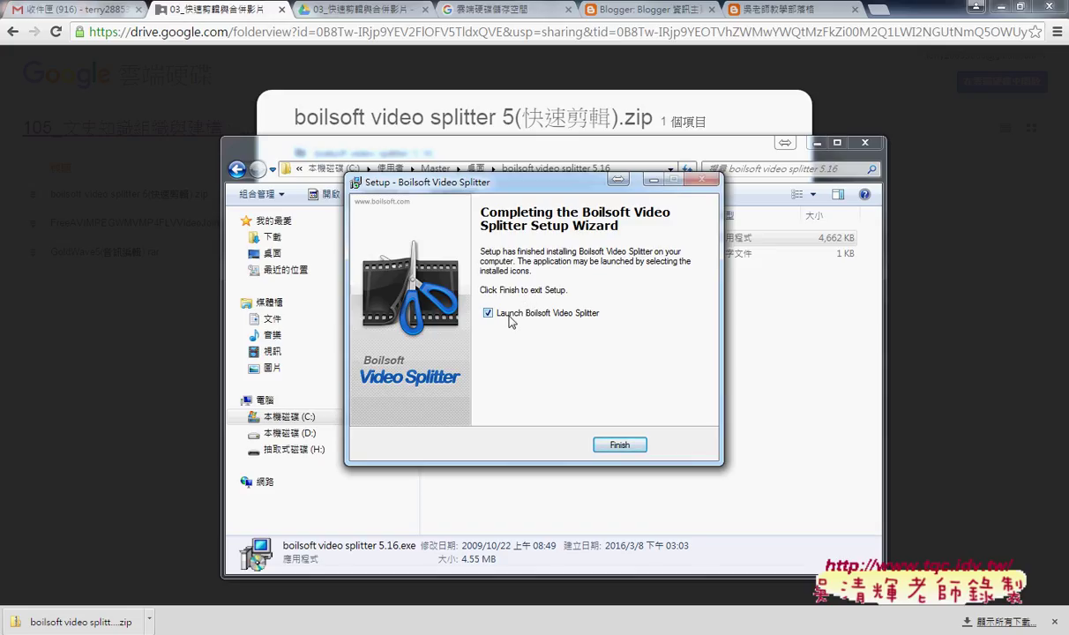
click(489, 312)
click(619, 445)
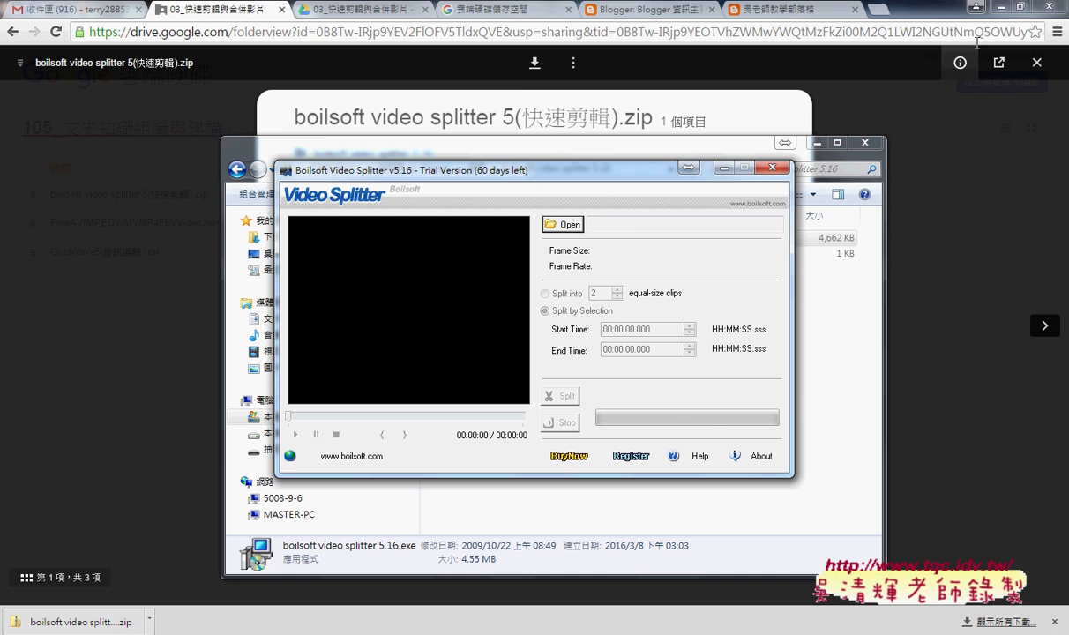
- Minimize the browser, PowerPoint, 4K Video Downloader and the Explorer windows
click(977, 7)
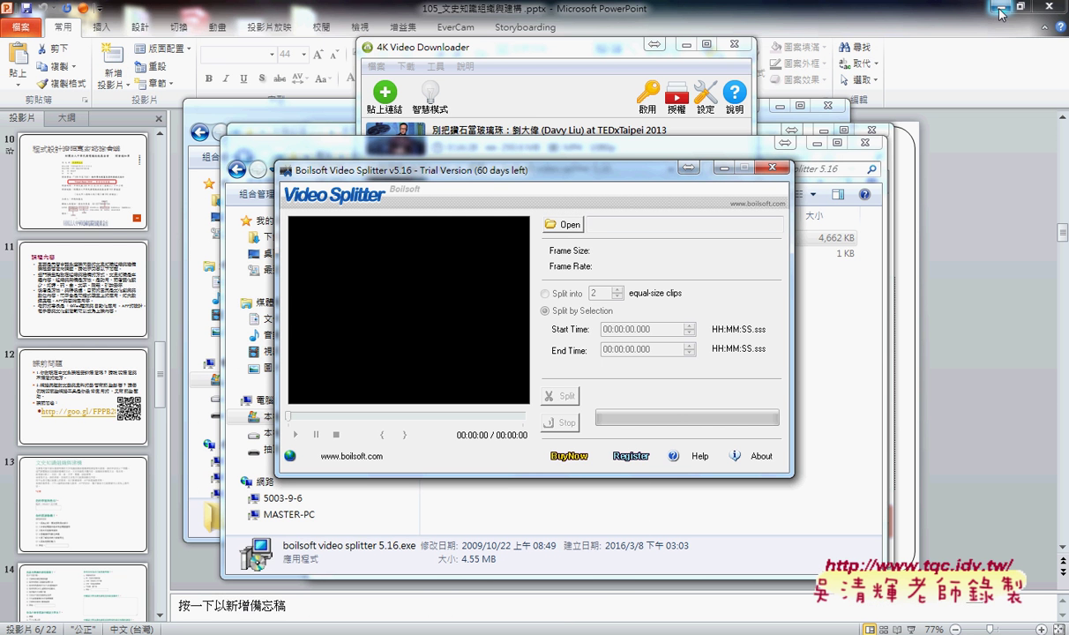
click(999, 8)
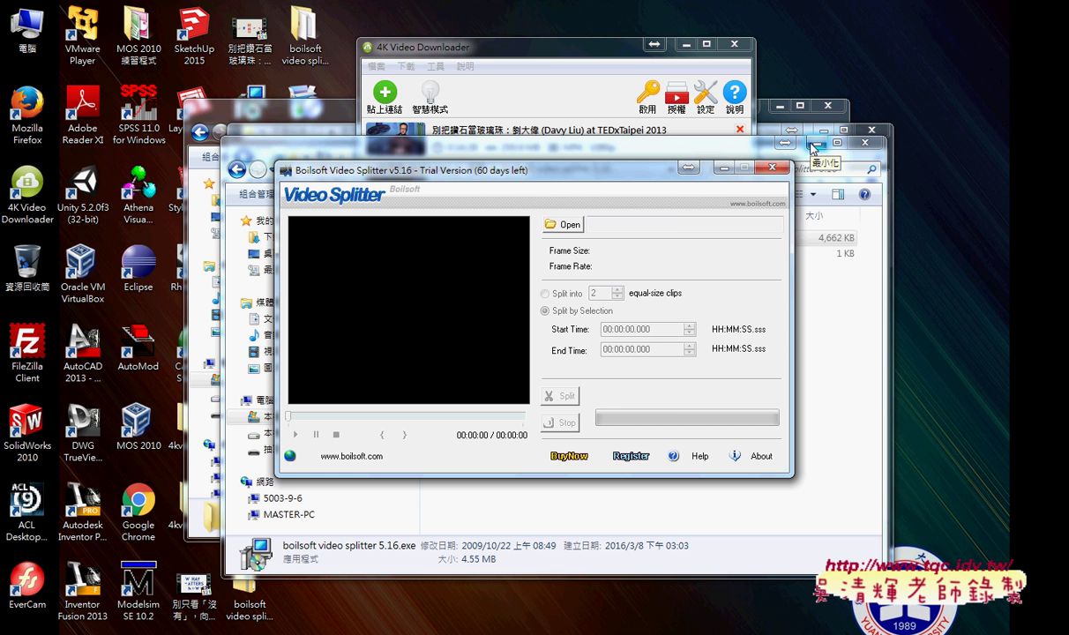
click(685, 44)
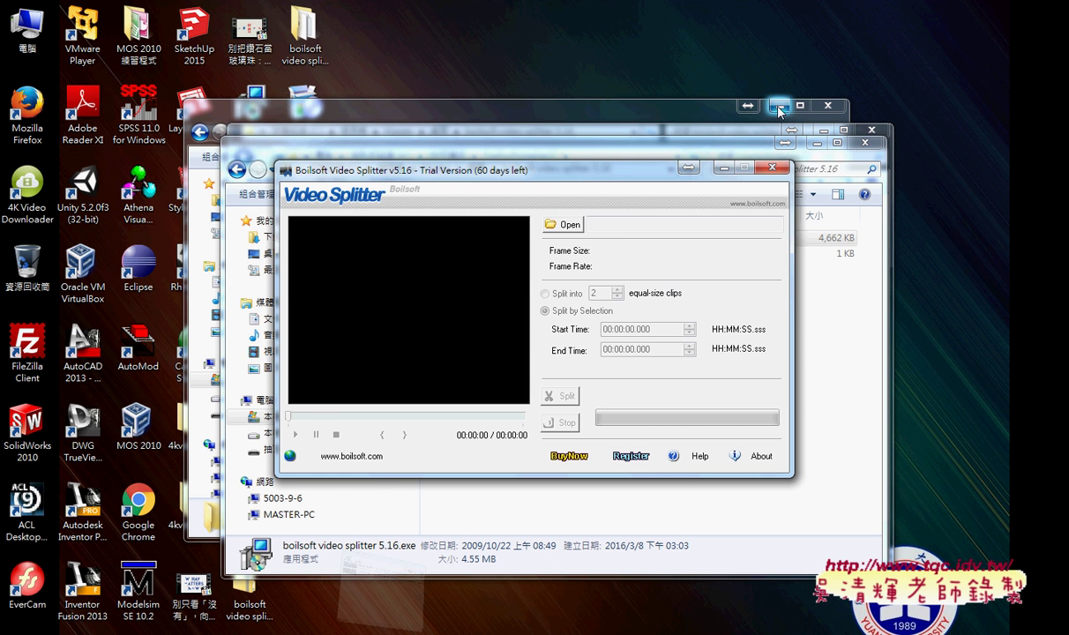
click(773, 105)
click(819, 141)
click(821, 131)
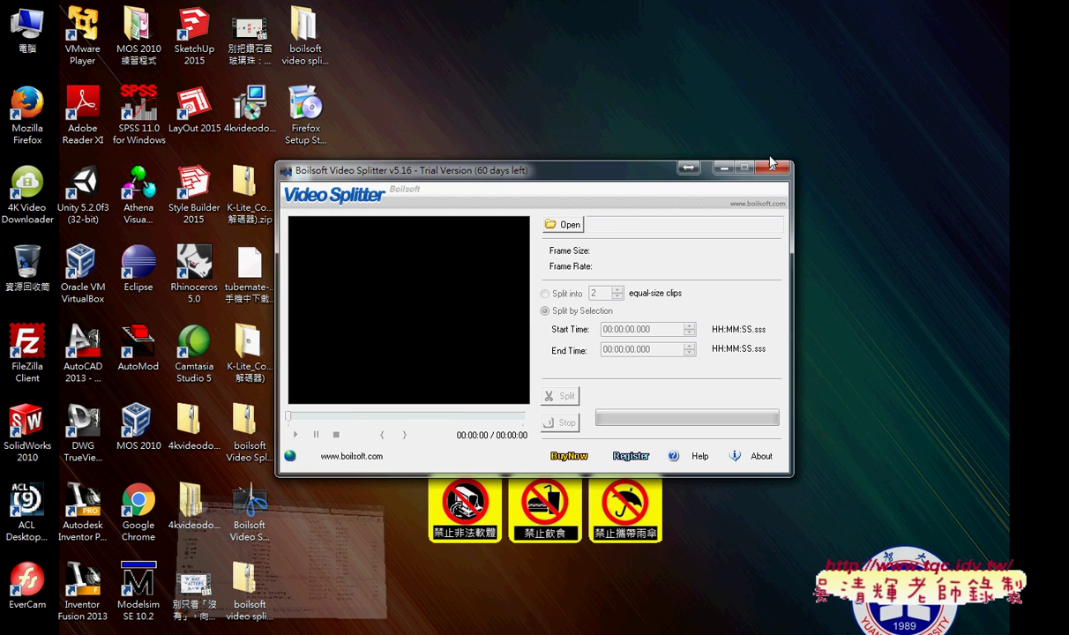
- Move the Video Splitter window up and right, beside the TEDxTaipei 2013 video icon
mouse_move(555, 170)
mouse_down()
mouse_move(667, 128)
mouse_move(654, 89)
mouse_up()
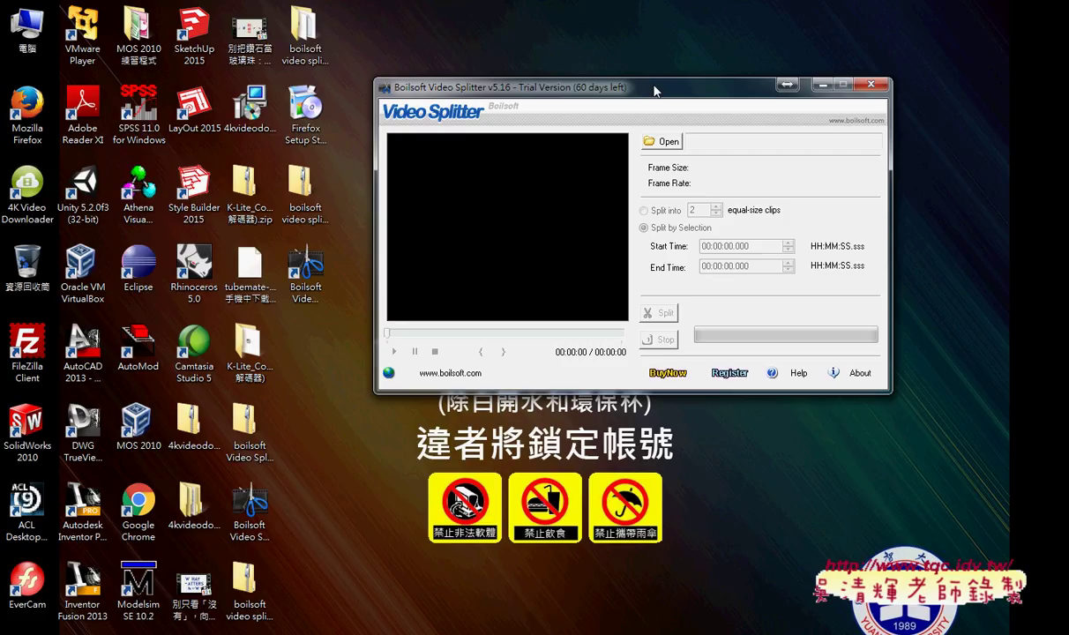
drag(654, 89, 646, 92)
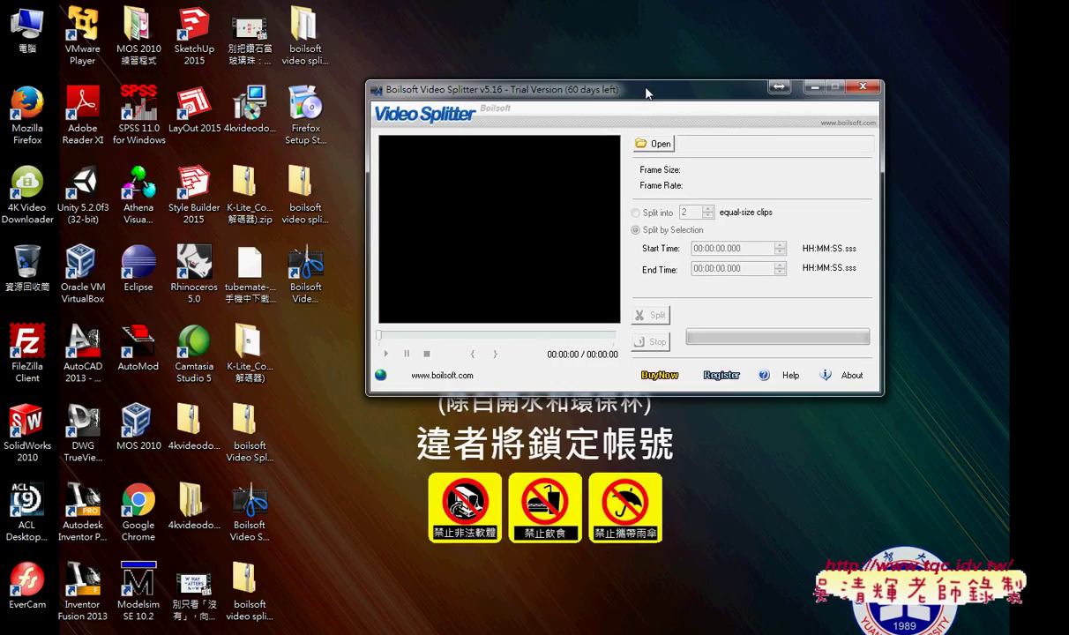
click(243, 52)
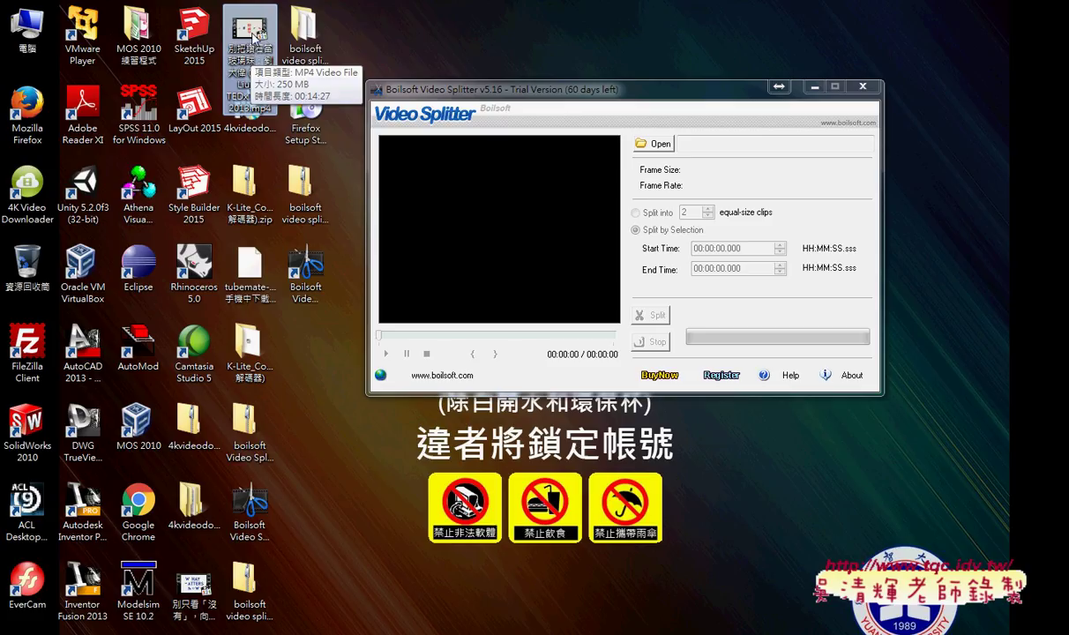
- Drop the TEDxTaipei 2013 MP4 onto the splitter preview and dismiss the Can't Play error
drag(254, 36, 488, 207)
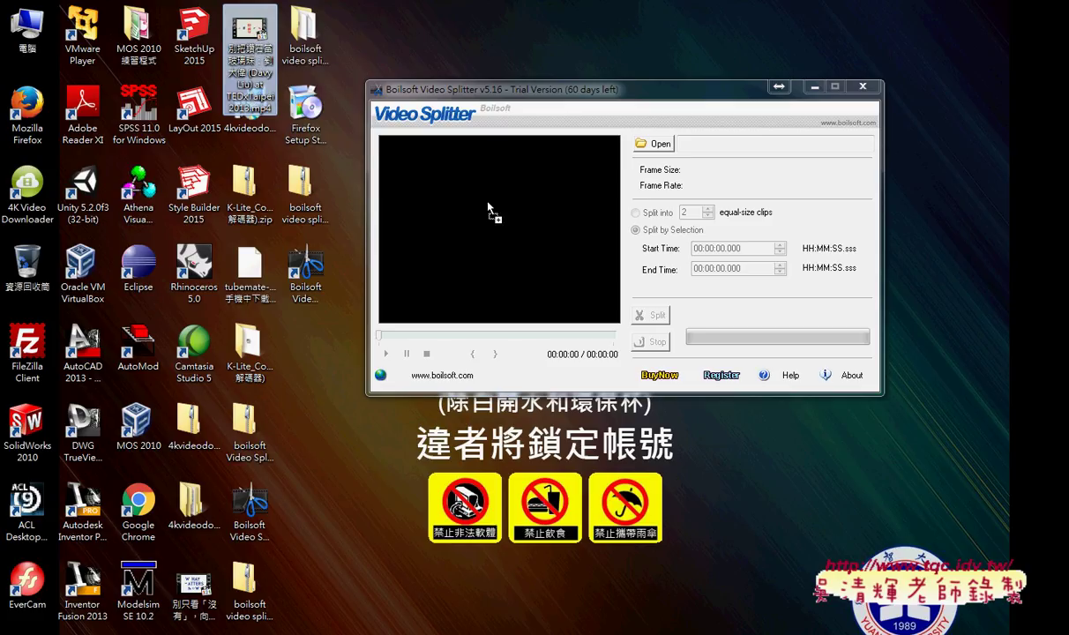
drag(488, 208, 487, 208)
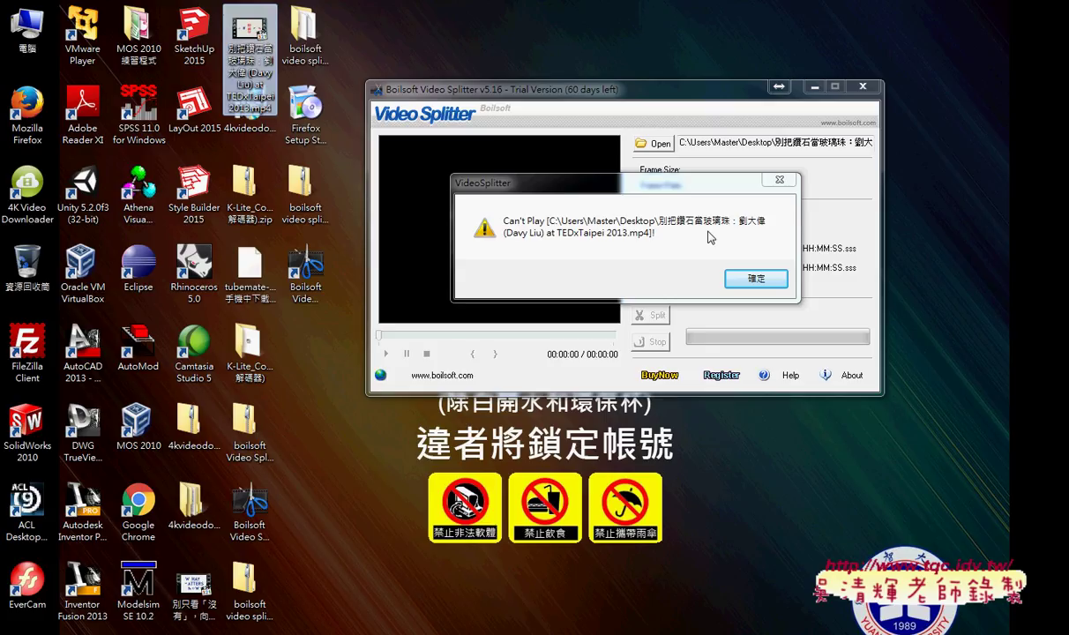
click(736, 279)
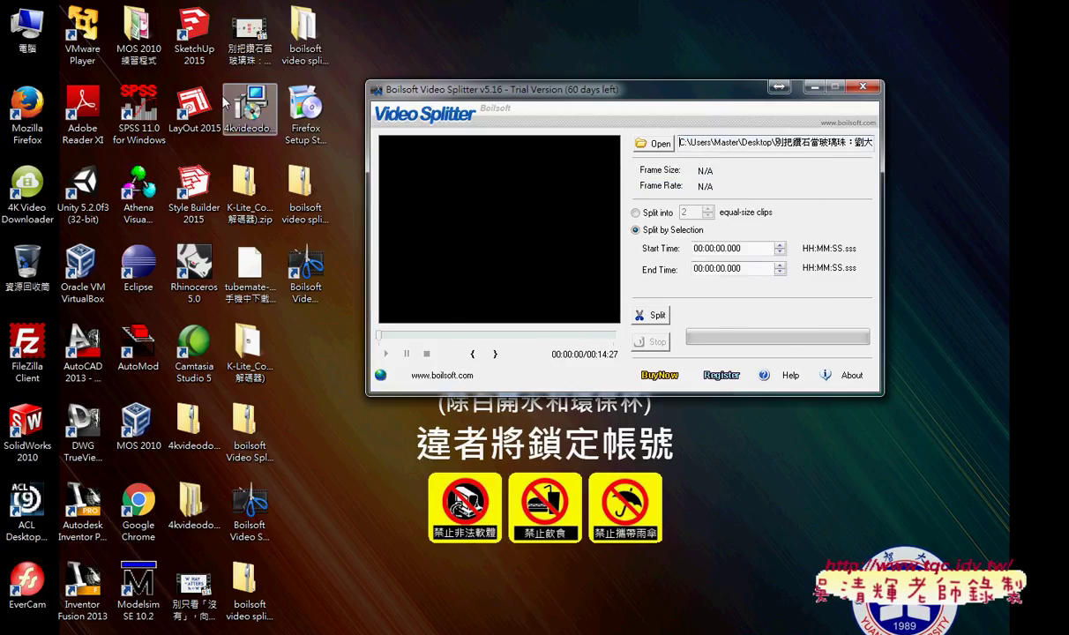
double_click(243, 48)
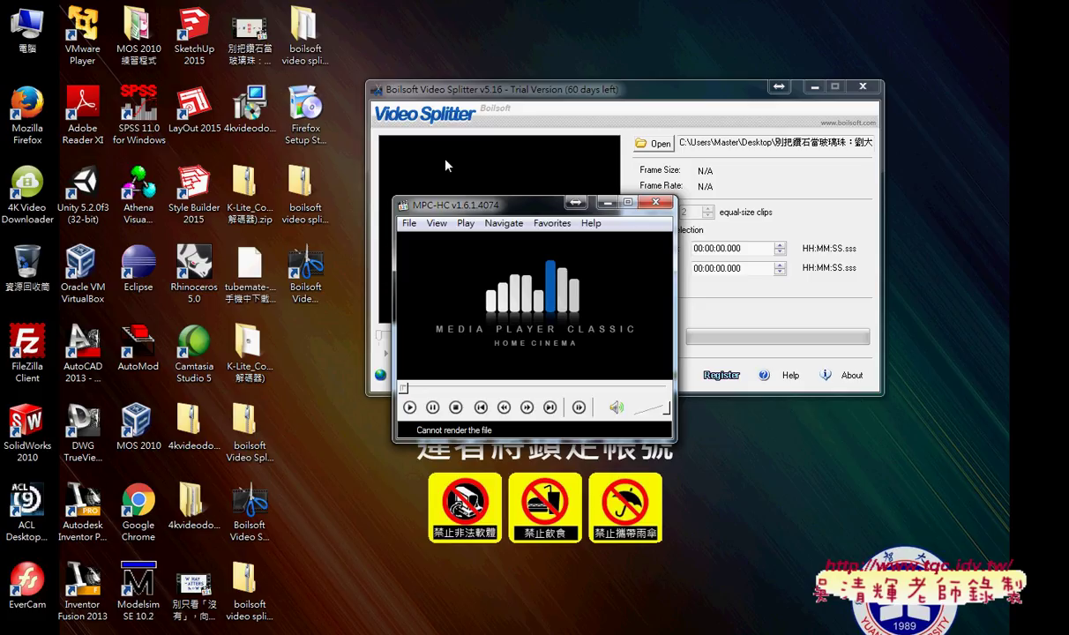
click(666, 204)
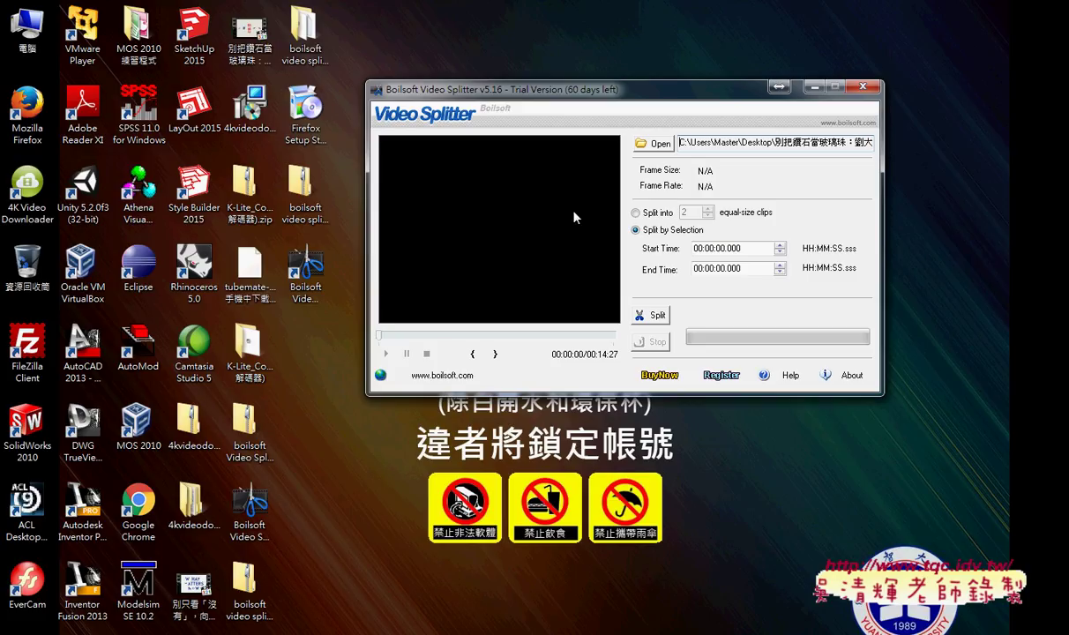
drag(456, 90, 338, 94)
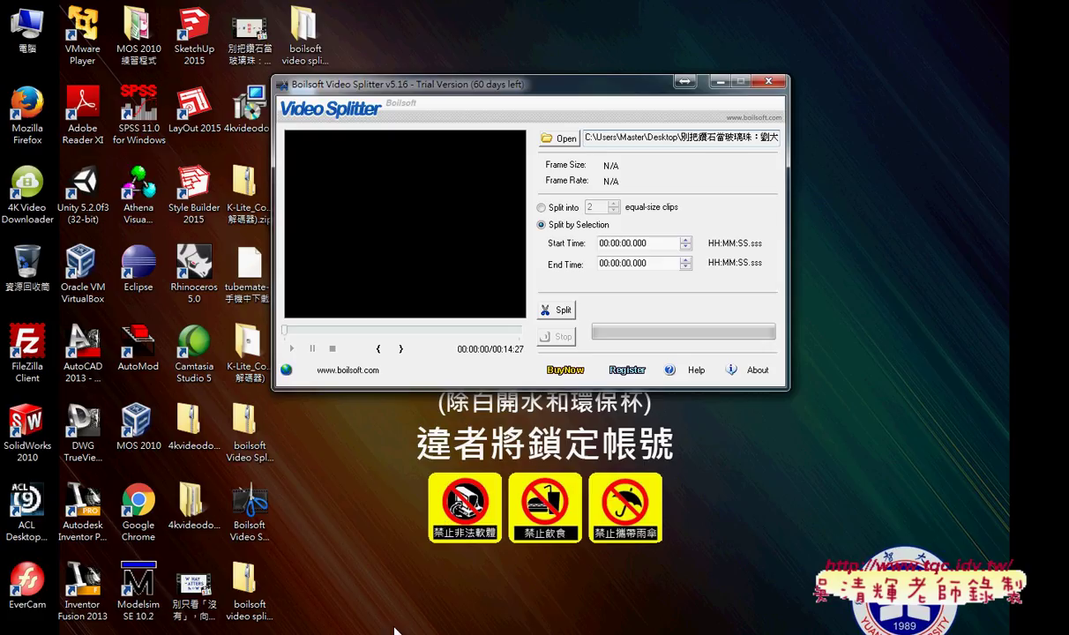
- Bring Firefox forward and submit the Google account e-mail, then the account password, through 登入
mouse_move(395, 632)
click(397, 596)
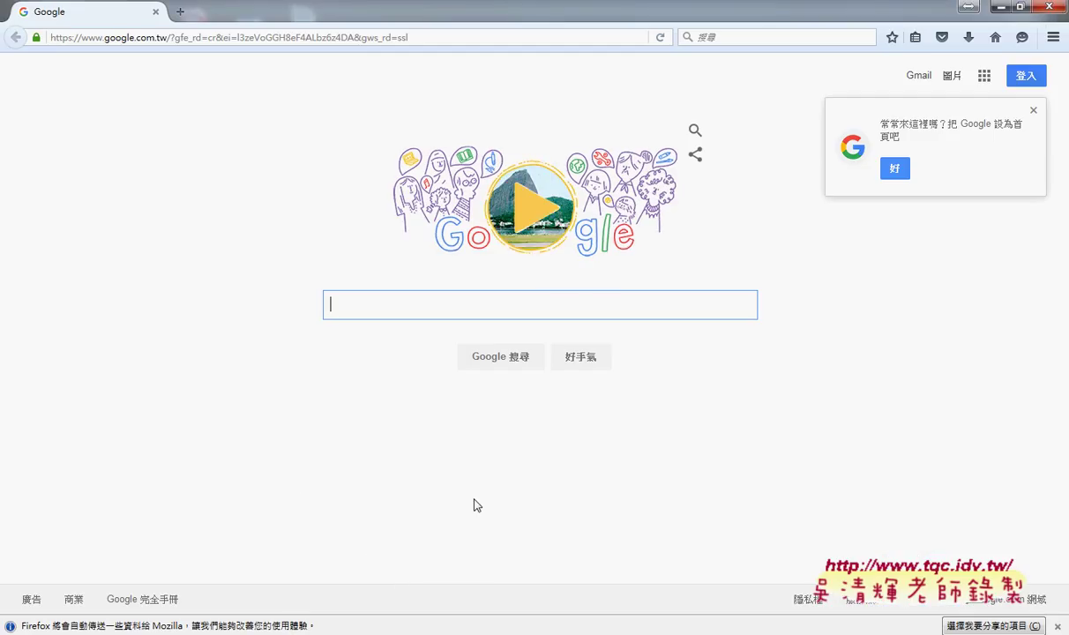
click(1022, 83)
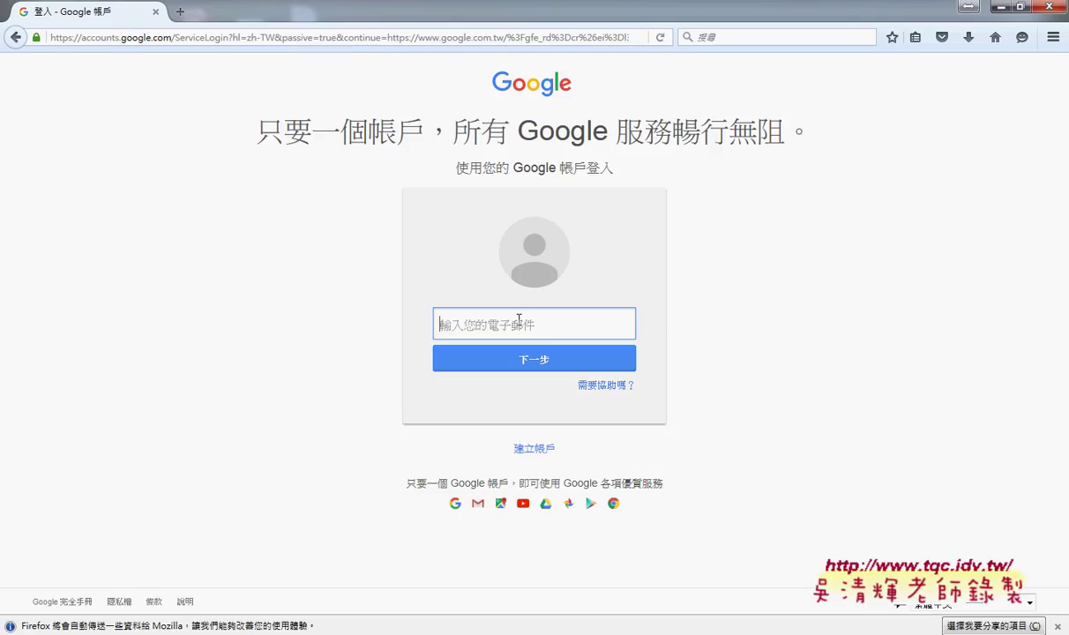
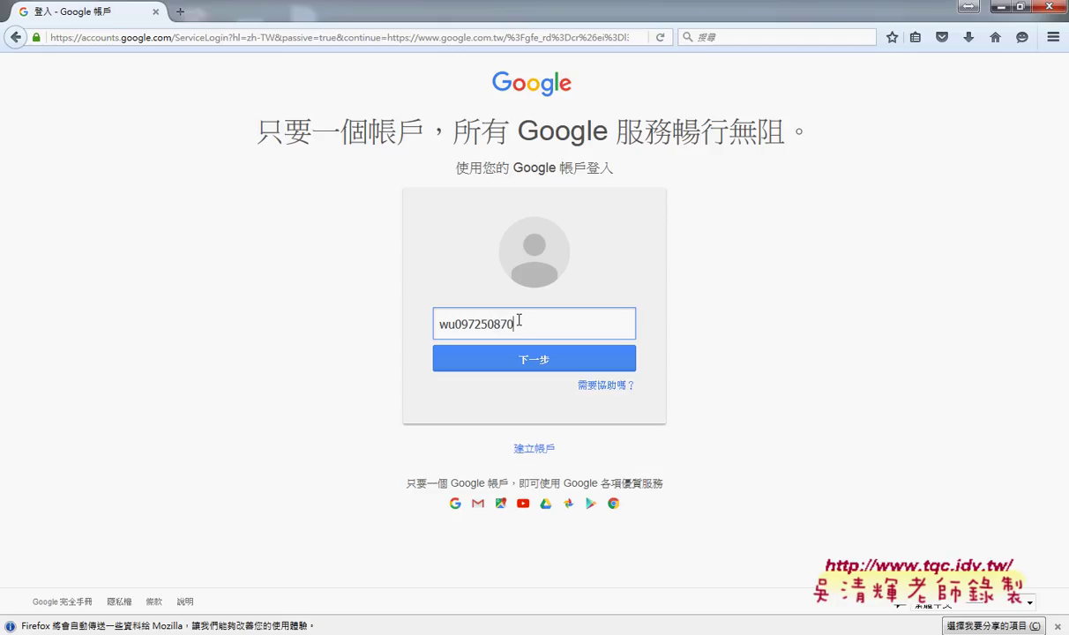
click(530, 357)
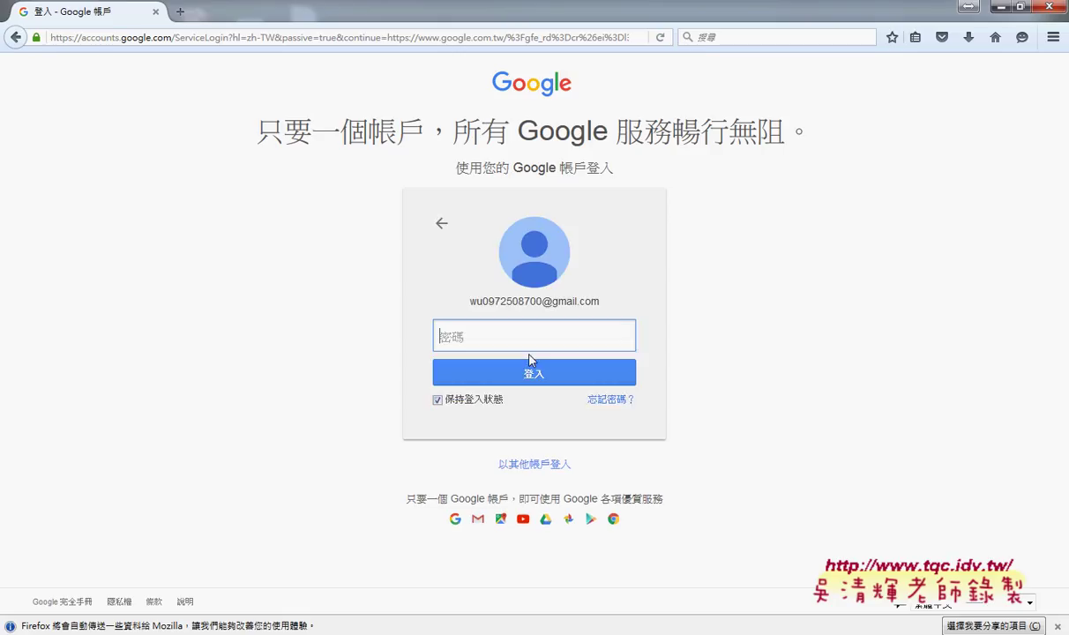
text(•)
text(•••••••)
click(559, 373)
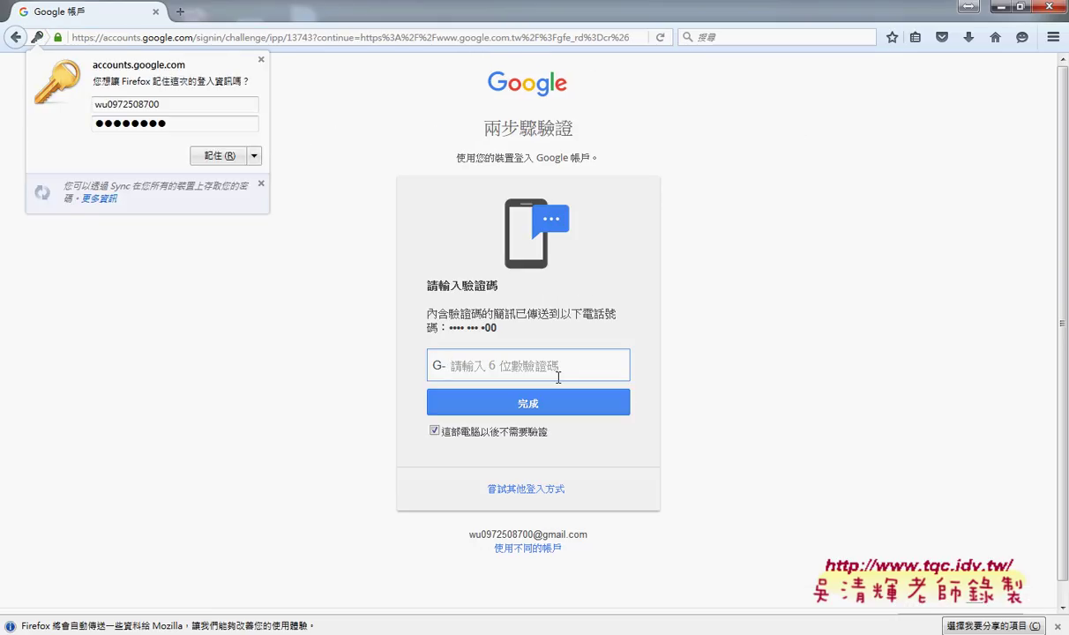
- Save the login in Firefox, then submit the 6-digit SMS code with remember-computer unchecked
click(217, 158)
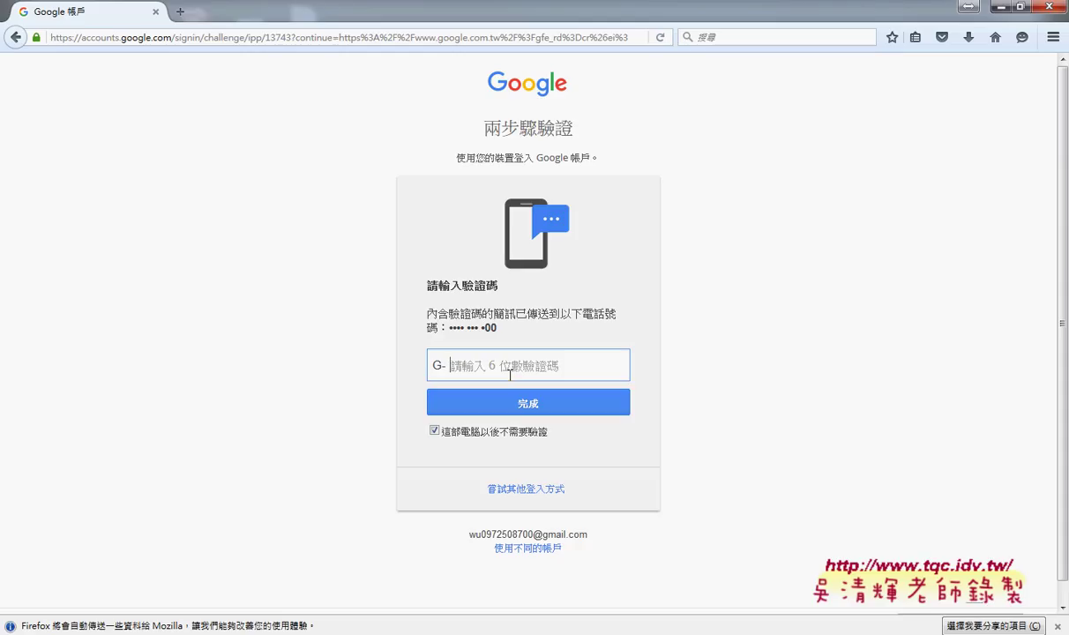
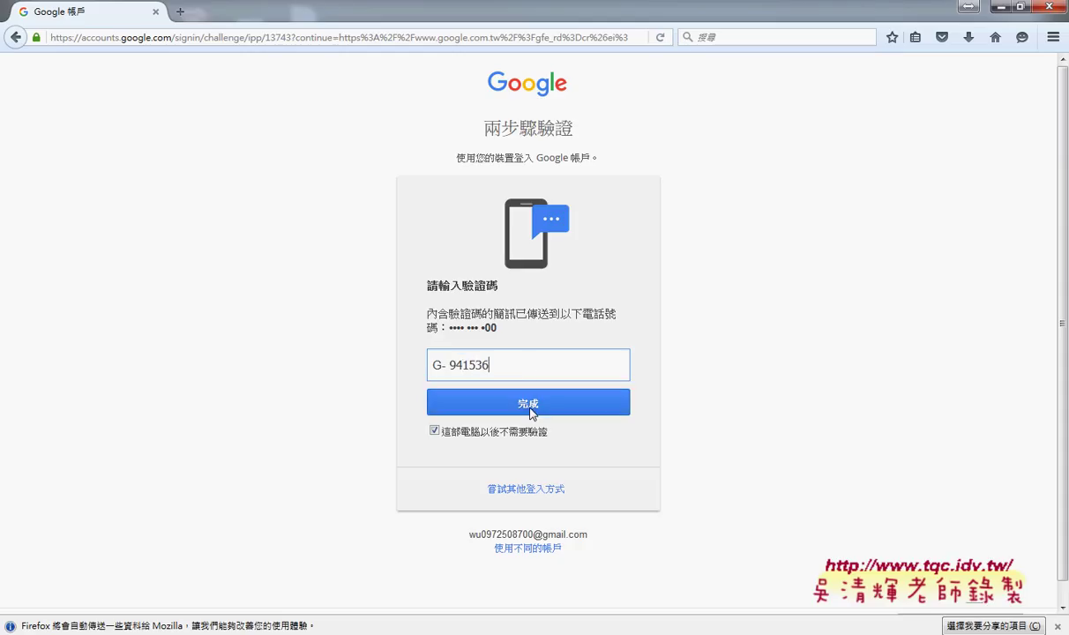
mouse_move(478, 438)
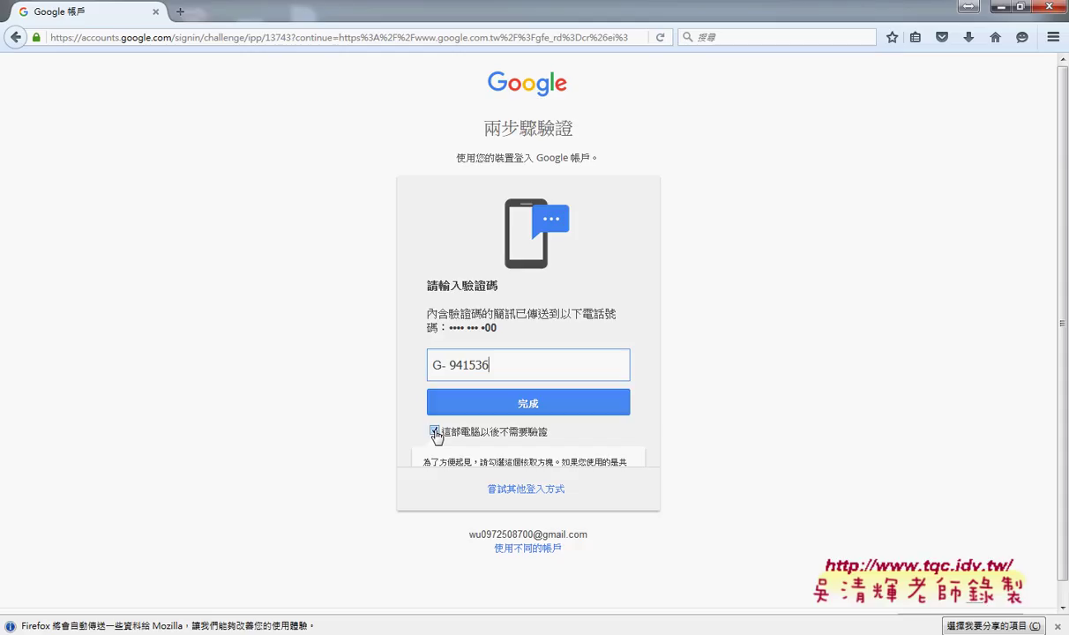
click(433, 431)
click(556, 406)
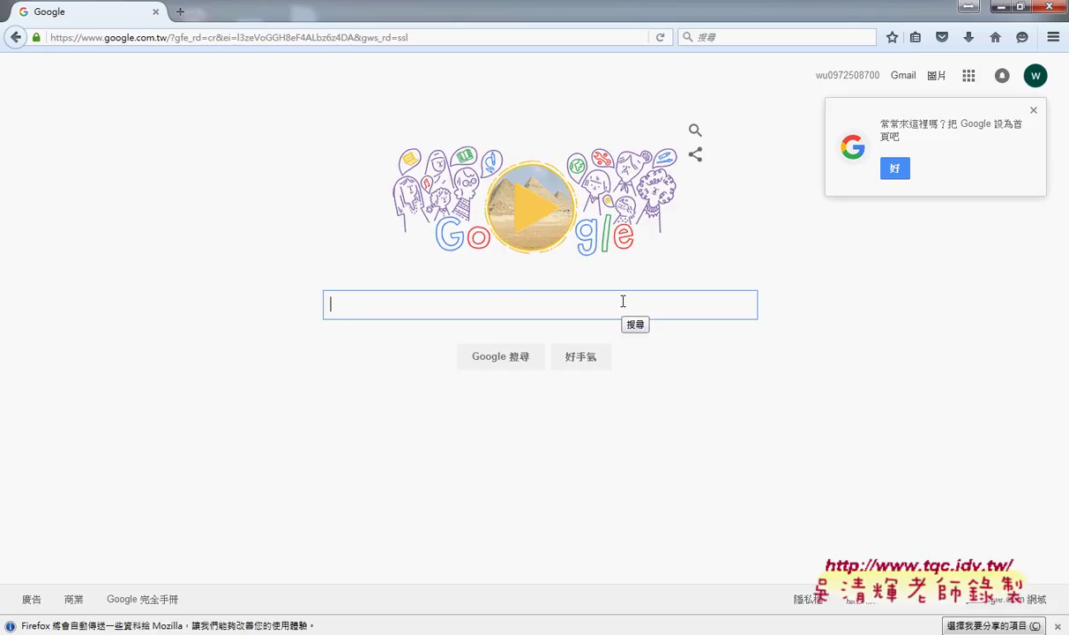
- Mark the YouTube tile and account name in red in the Google apps grid, then open YouTube
click(969, 76)
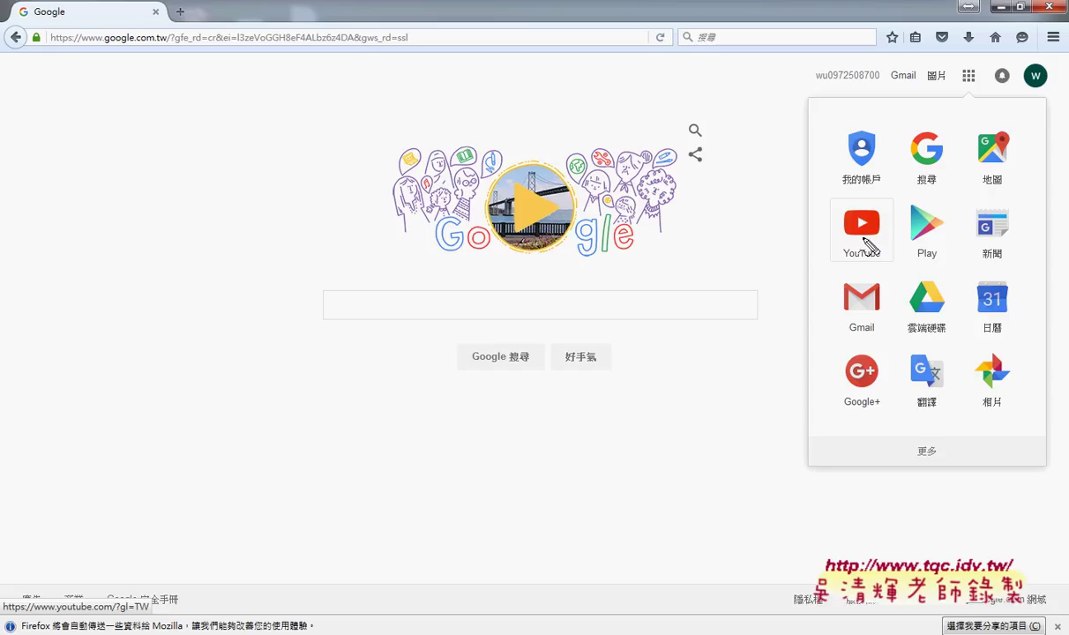
drag(866, 204, 893, 265)
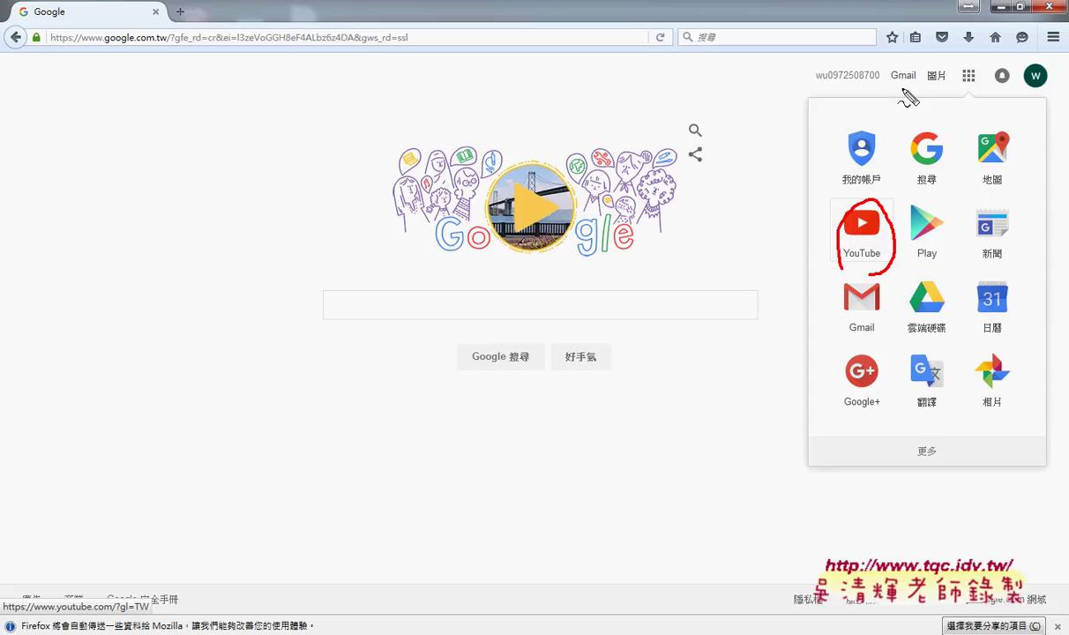
mouse_move(901, 87)
mouse_down()
mouse_move(805, 88)
mouse_move(802, 263)
mouse_up()
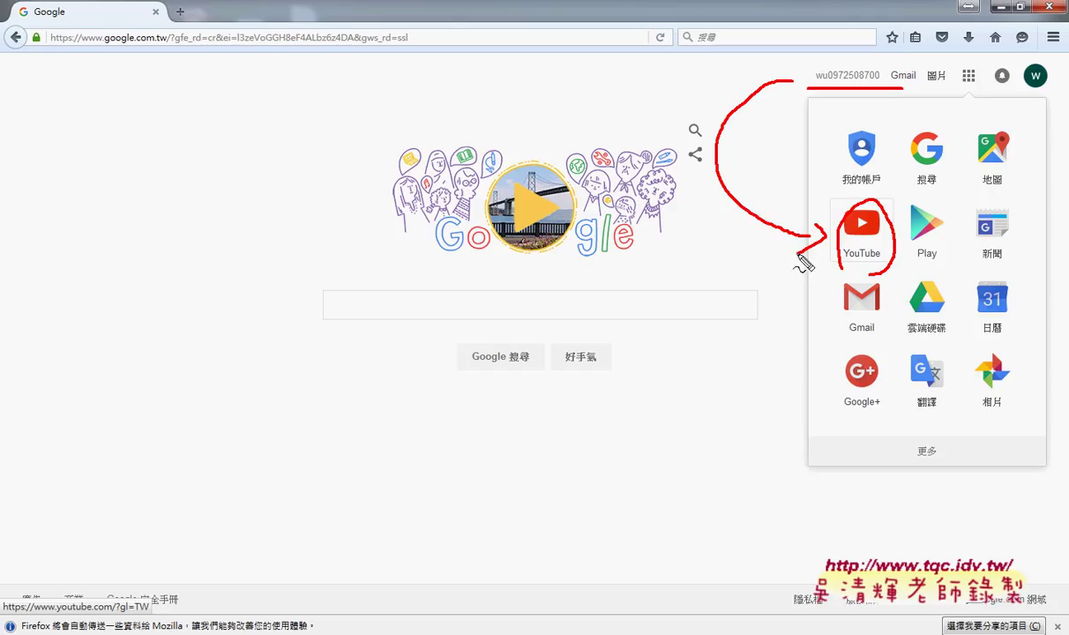
key(Escape)
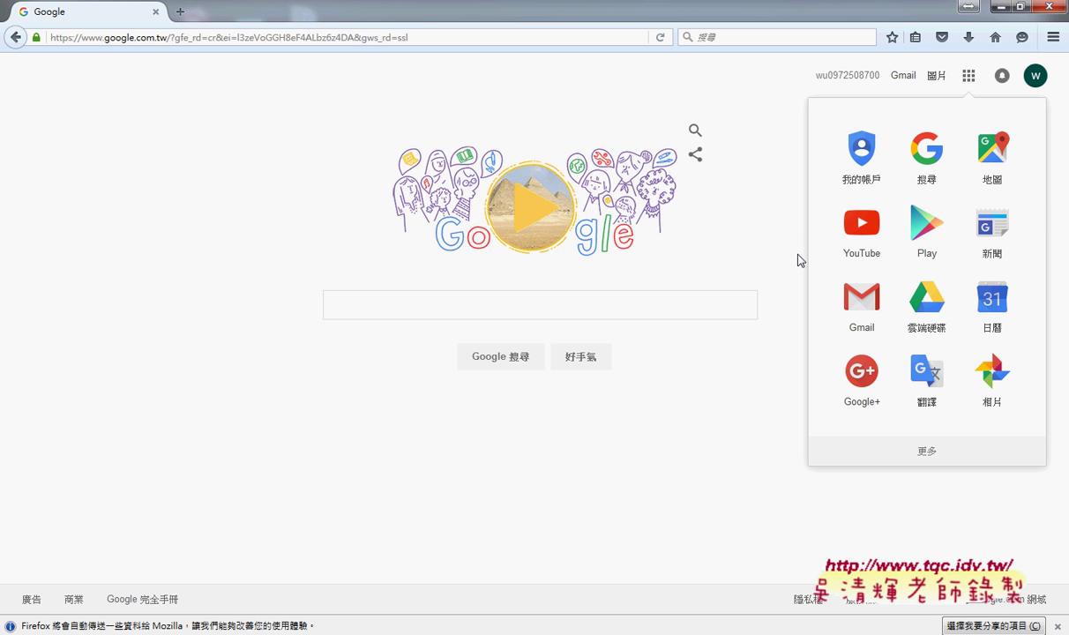
click(869, 243)
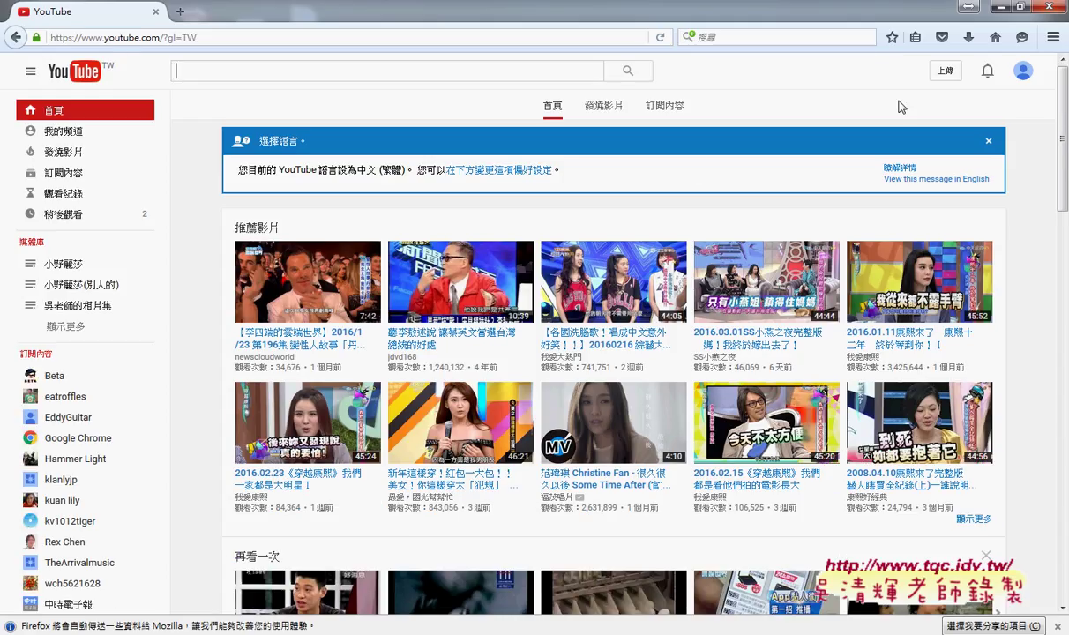
click(542, 78)
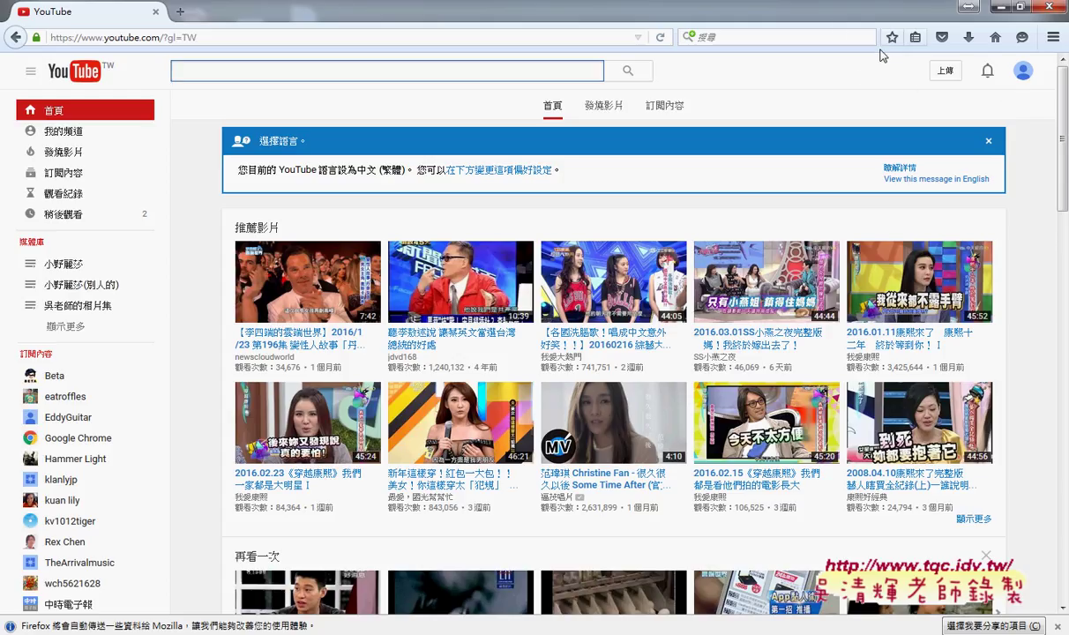
click(1021, 78)
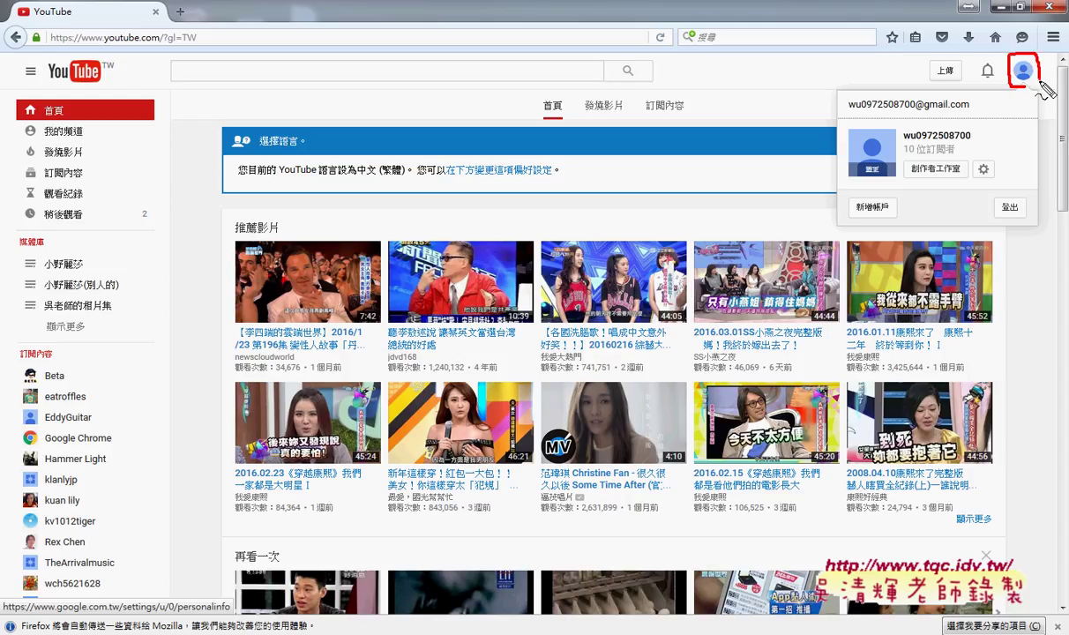
drag(939, 76, 1002, 73)
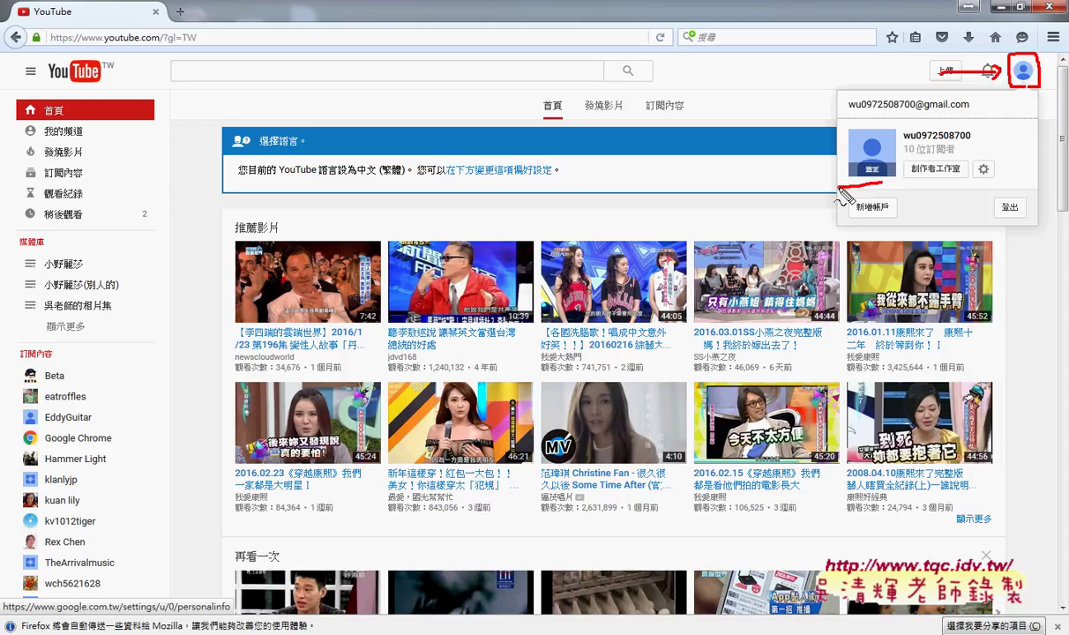
drag(846, 122, 840, 127)
drag(802, 63, 839, 119)
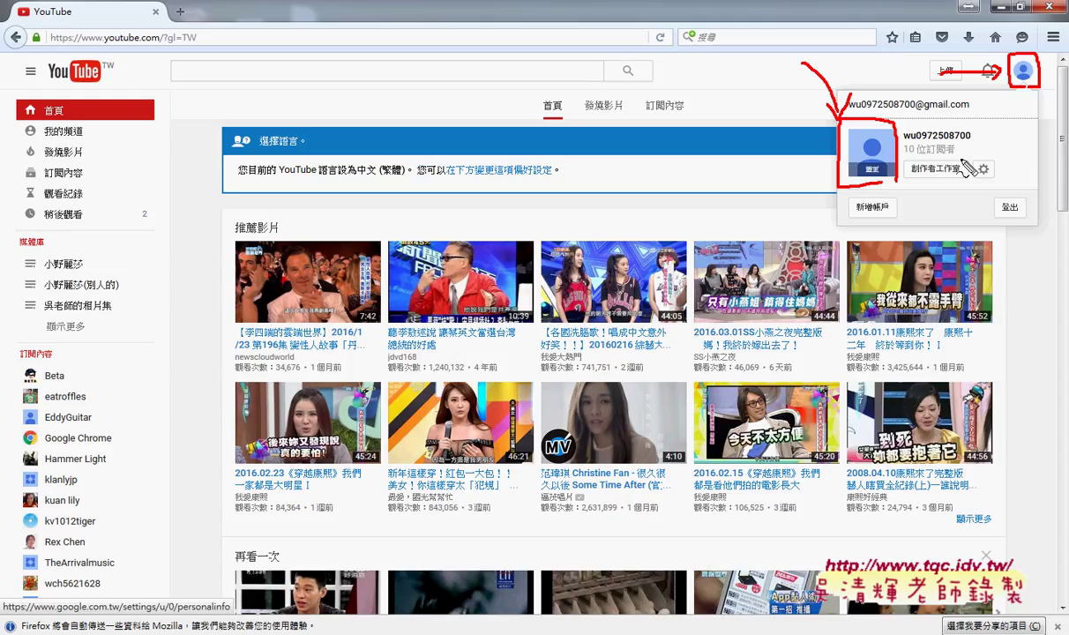
key(Escape)
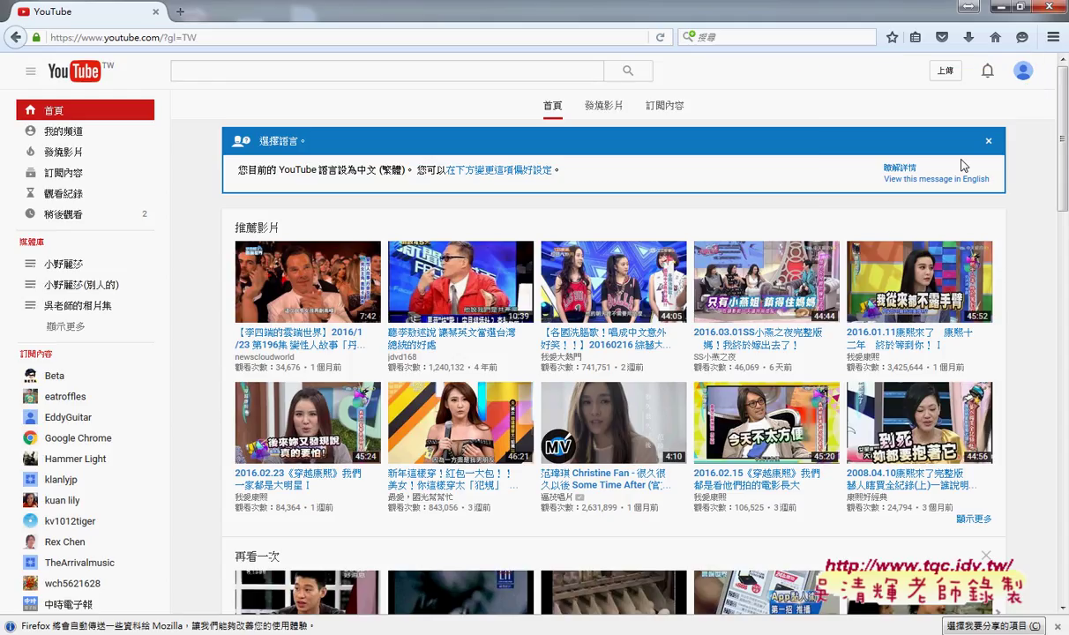